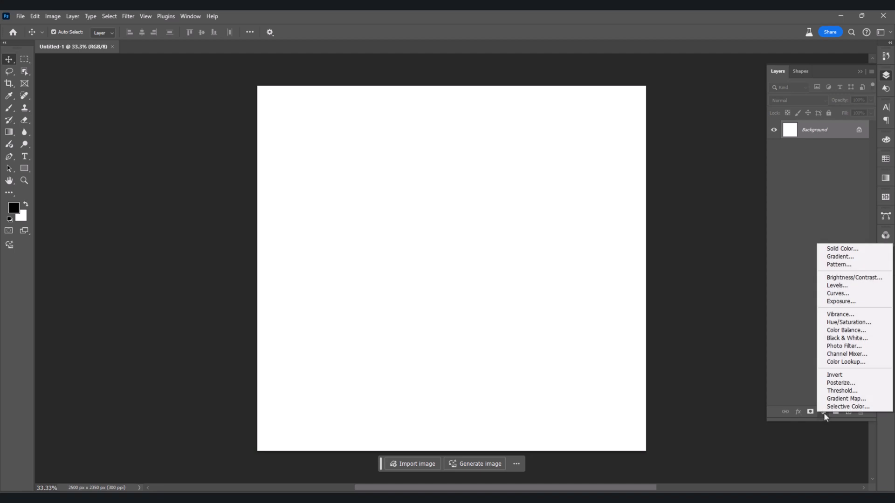
Add a gradient fill layer using the Gray_09 preset from the Grays group, angled at -58.07°.
left_click(838, 256)
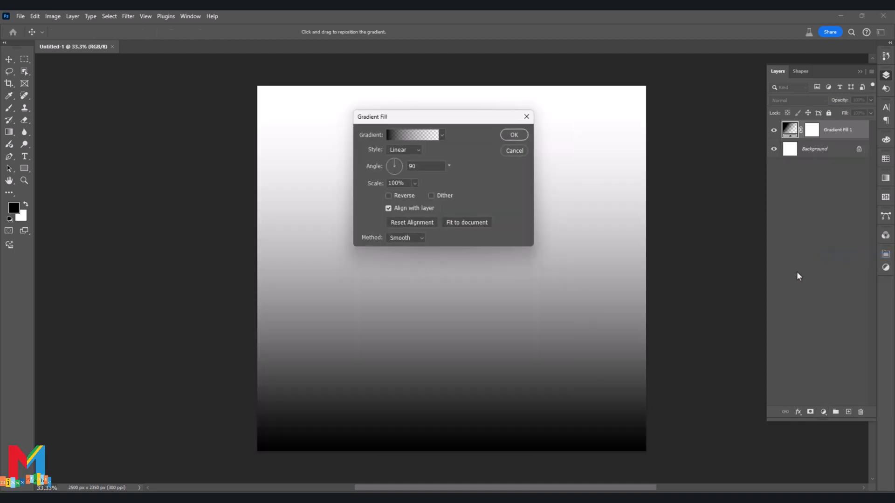
left_click(415, 134)
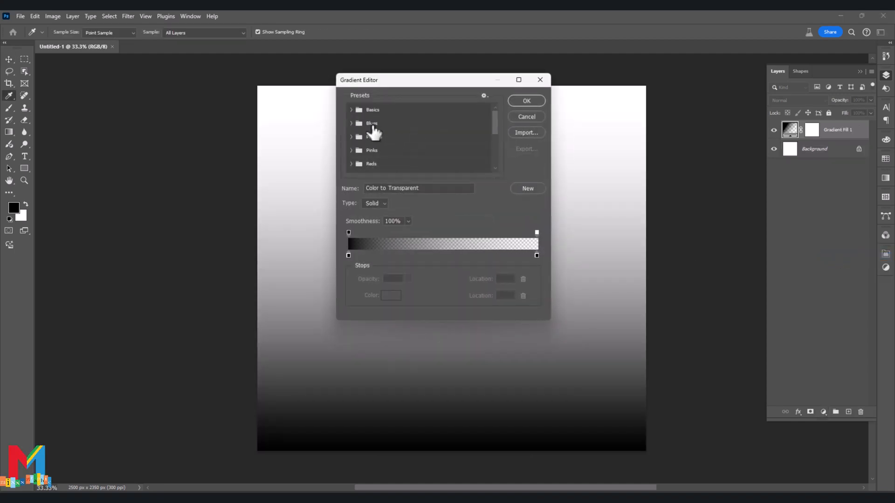
left_click(351, 110)
left_click(351, 110)
scroll(407, 140, "down", 2)
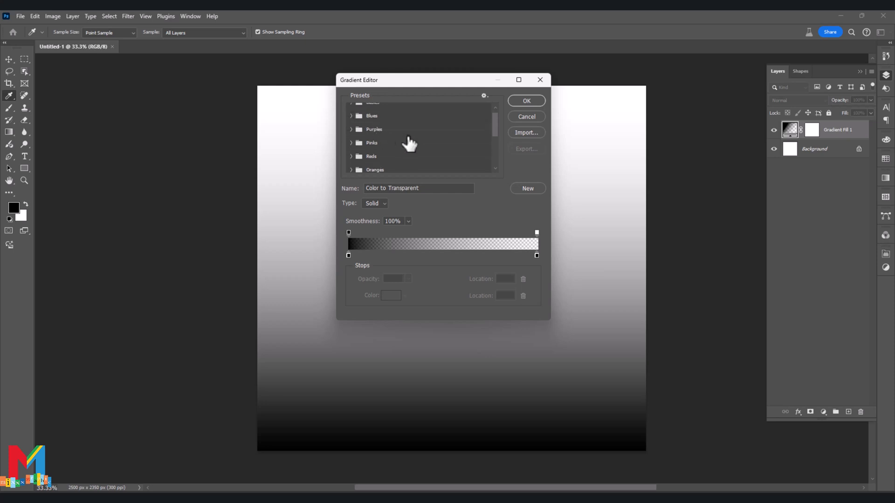
scroll(410, 144, "down", 1)
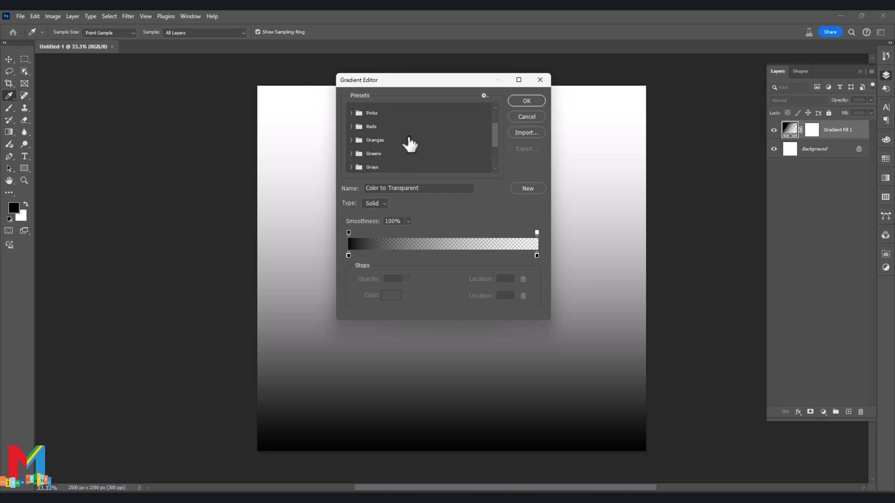
left_click(352, 167)
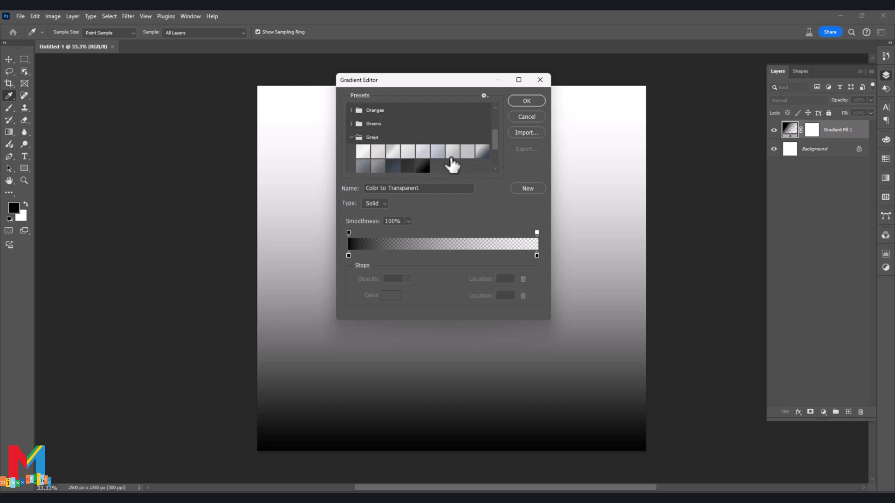
left_click(482, 150)
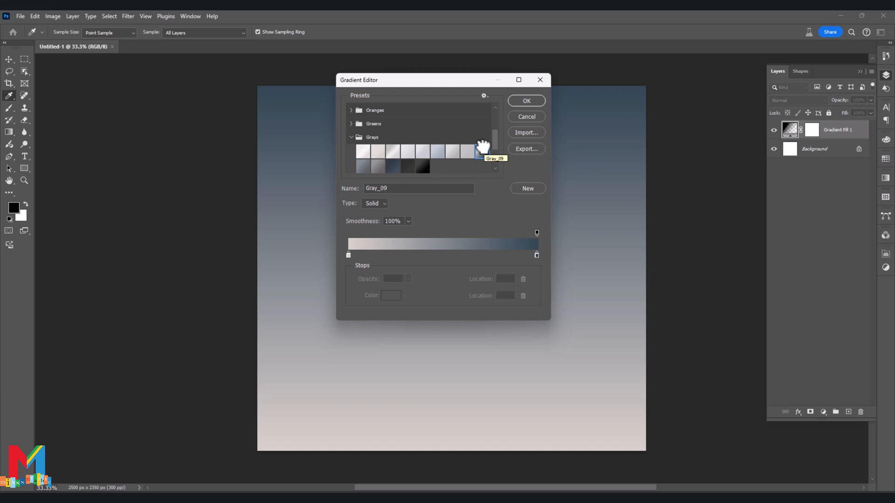
left_click_drag(444, 83, 577, 111)
left_click(655, 132)
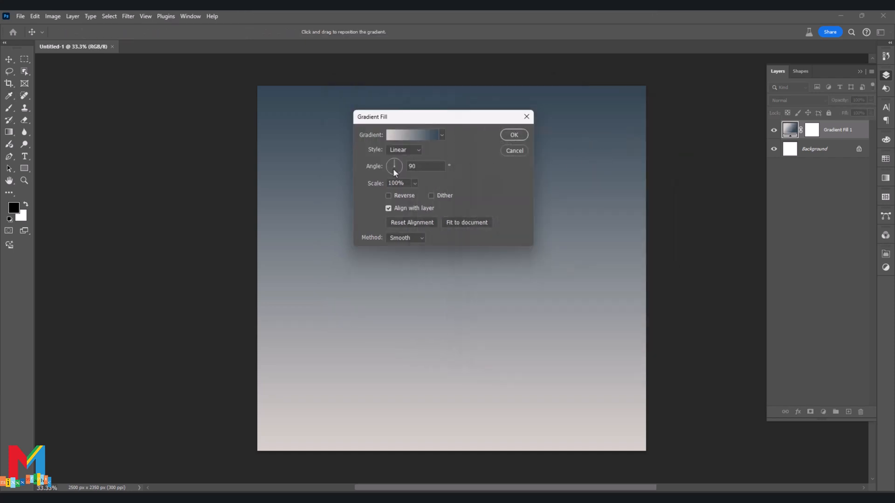
left_click_drag(393, 169, 396, 172)
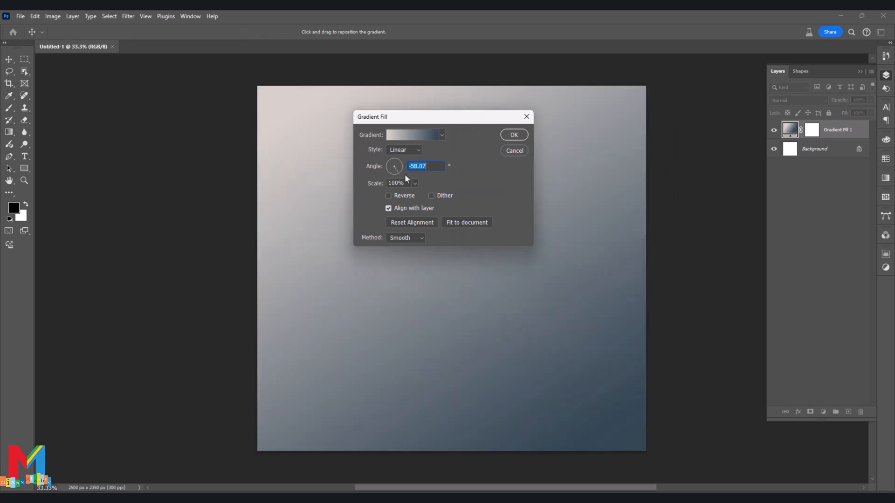
left_click(513, 135)
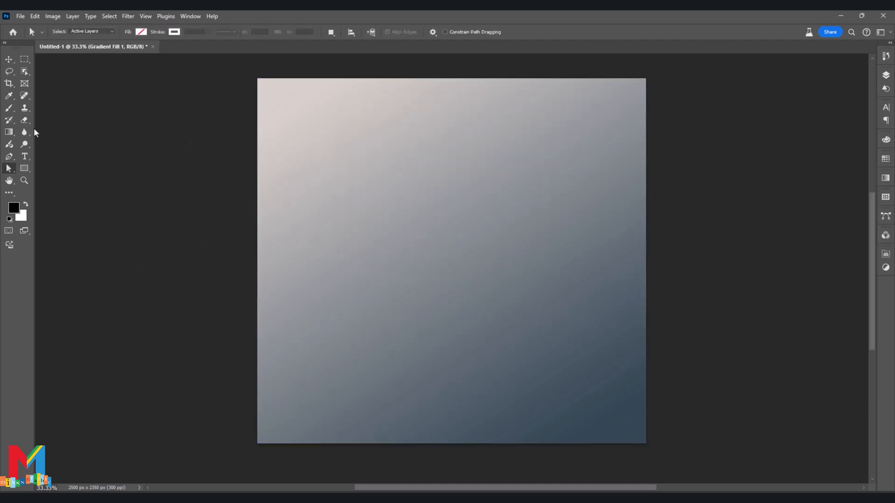
Draw a rectangle shape about 1029 by 1570 px in the middle of the canvas and fully round its corners.
left_click(25, 168)
left_click_drag(528, 143, 368, 386)
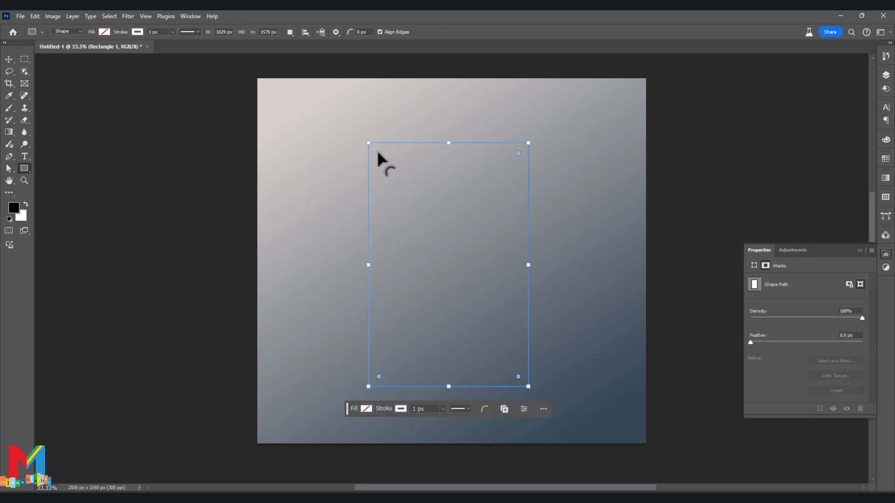
left_click_drag(379, 153, 525, 300)
Delete the bottom anchor point of the rounded shape to leave an open arch.
left_click(8, 168)
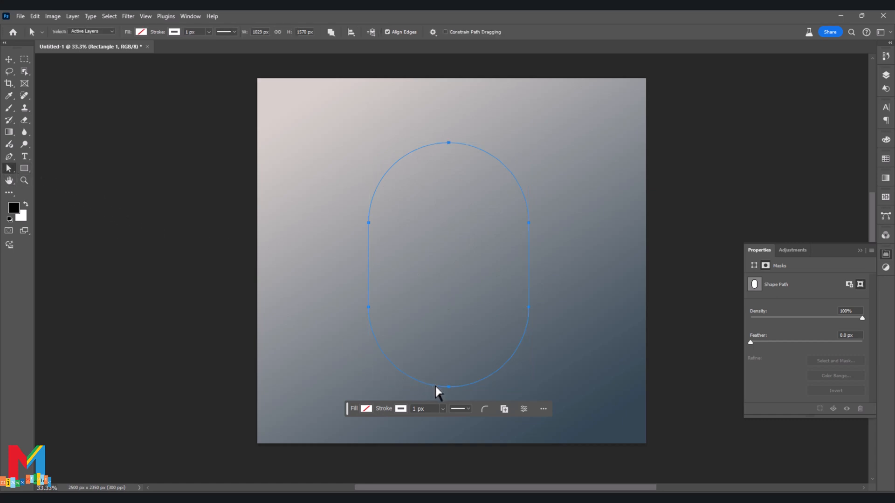
left_click(448, 388)
left_click_drag(456, 404, 439, 347)
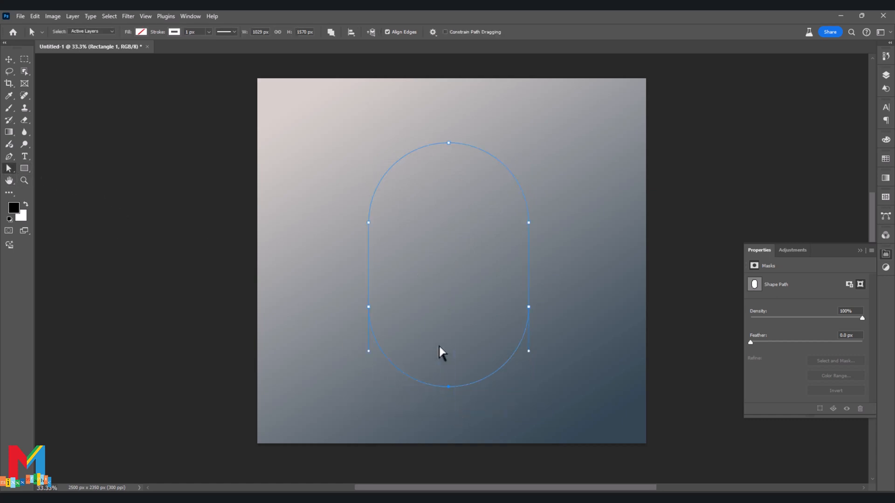
key("Delete")
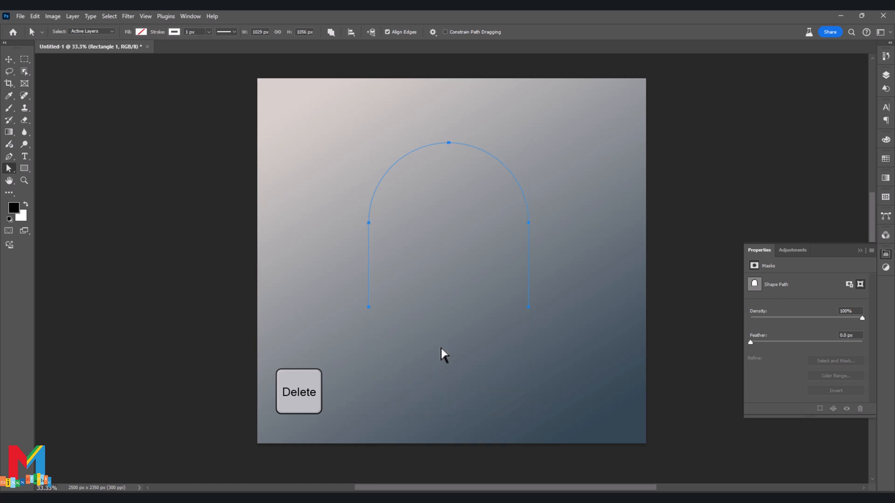
Move the arch's two bottom anchor points straight down until the shape is 1556 px high.
left_click_drag(556, 273, 335, 358)
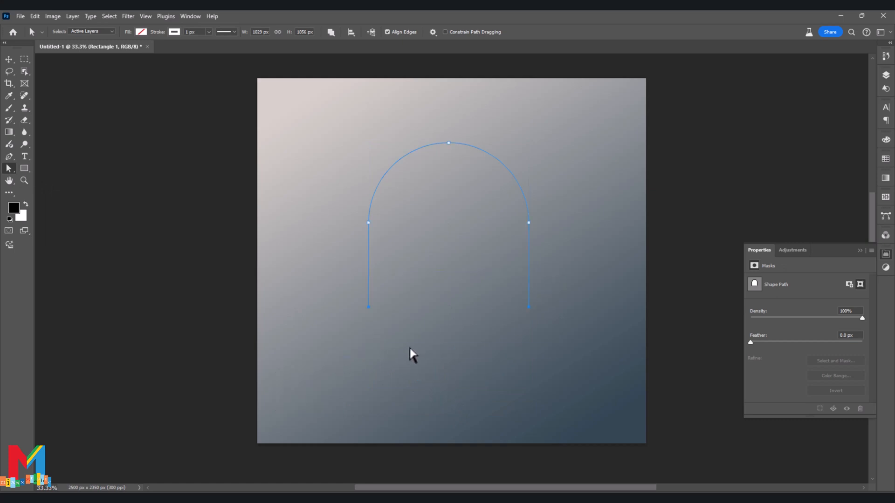
key("shift+Down")
key("shift+Down")
key("shift+Down")
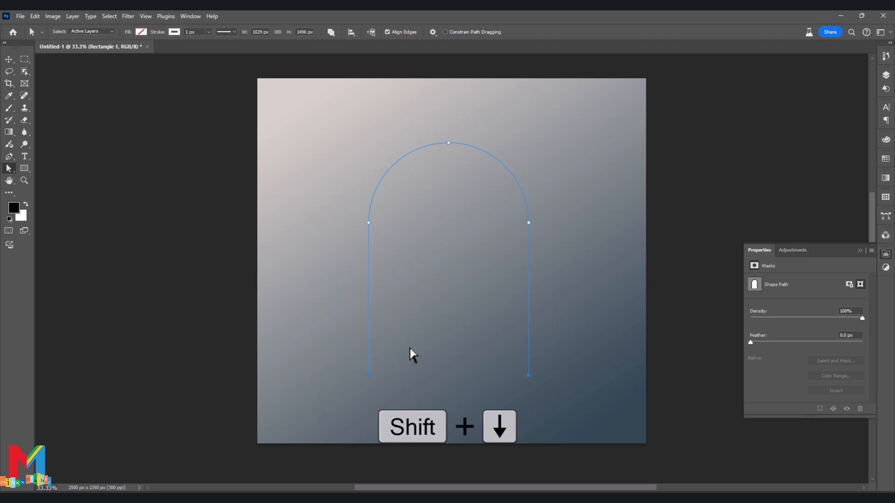
key("shift+Down")
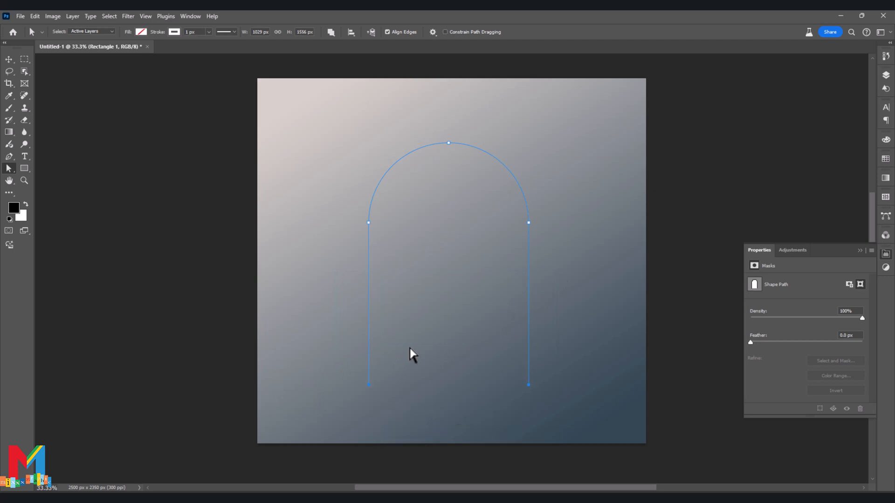
Deselect the arch path and set the shape's stroke width to 0 px.
left_click(885, 75)
key("Return")
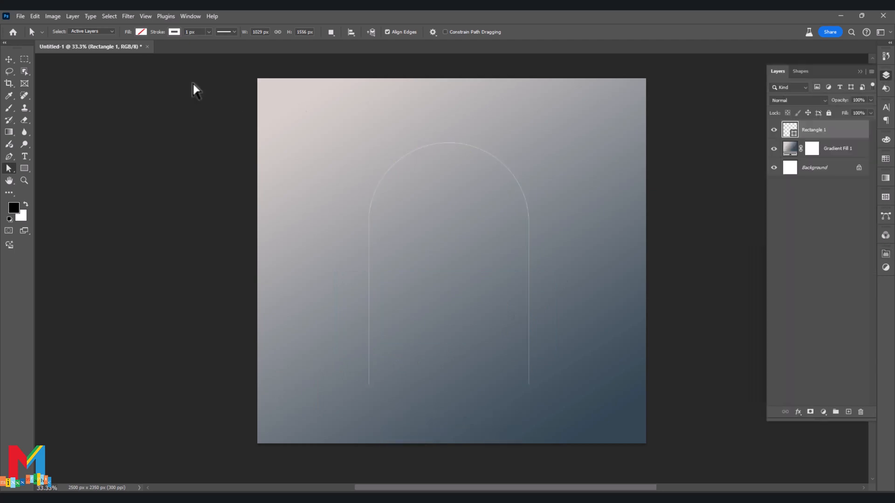
left_click(209, 32)
left_click_drag(208, 44, 195, 44)
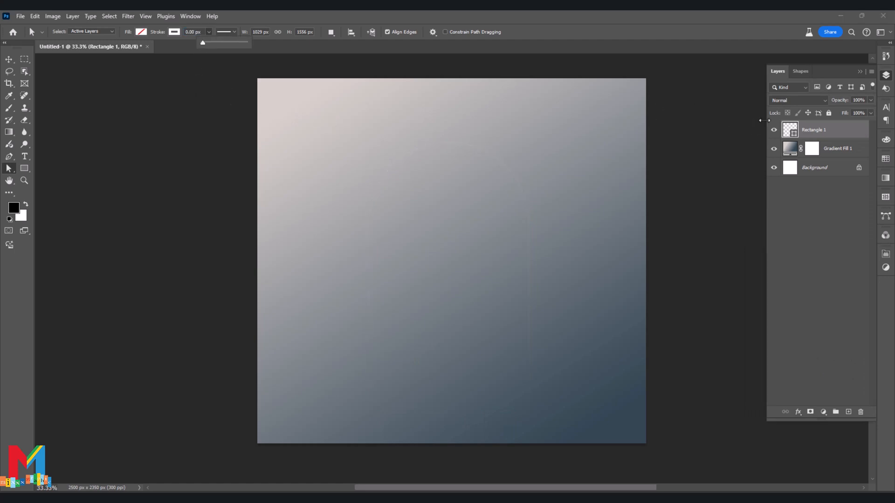
Apply an inner shadow to the arch with 15% opacity, 96 px distance, 53% choke and 229 px size.
right_click(792, 131)
left_click(799, 132)
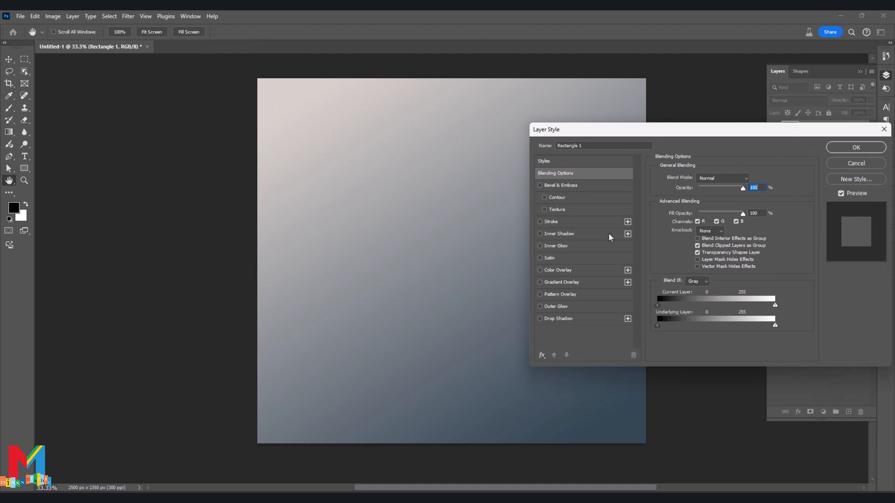
left_click(589, 235)
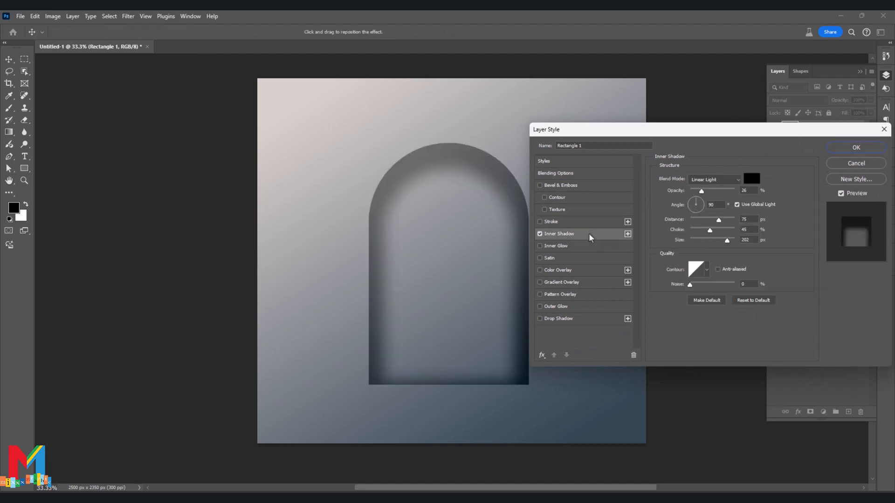
mouse_move(701, 192)
left_mouse_down()
mouse_move(724, 220)
mouse_move(719, 245)
mouse_move(699, 198)
left_mouse_up()
left_click(718, 243)
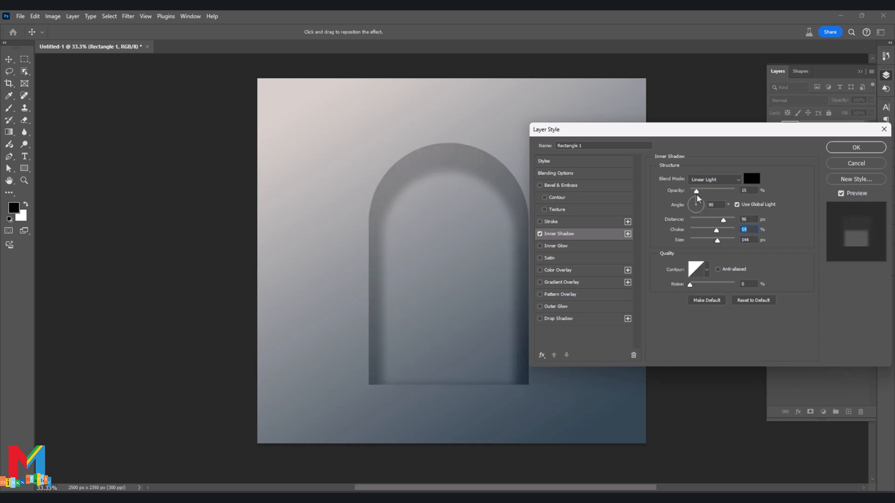
left_click_drag(717, 233, 731, 241)
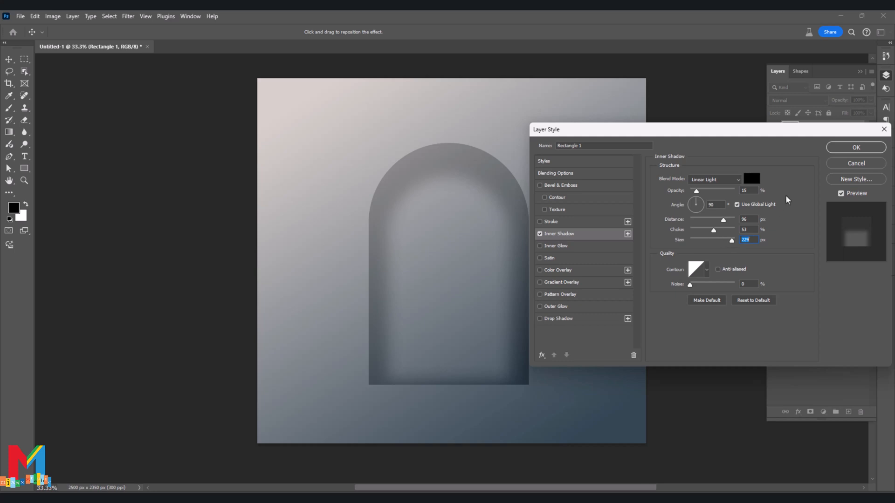
left_click(856, 148)
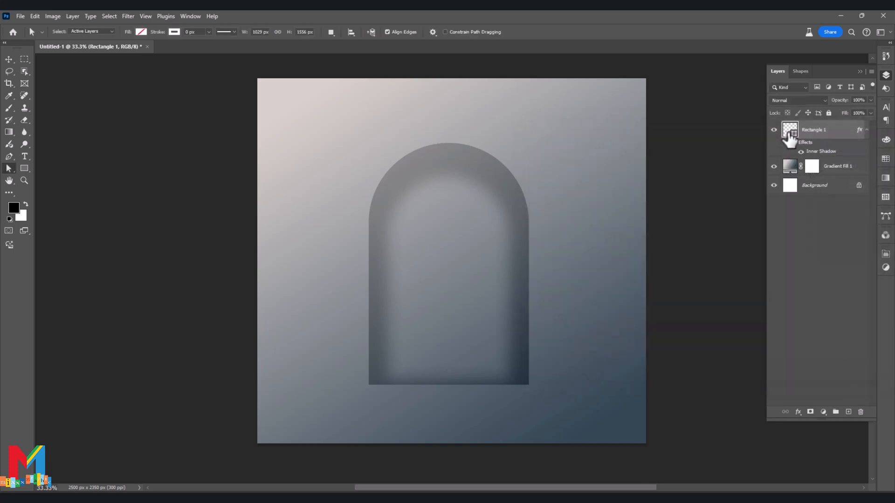
Add an 11 px gradient stroke effect to the arch, positioned inside, with 64% opacity.
right_click(788, 133)
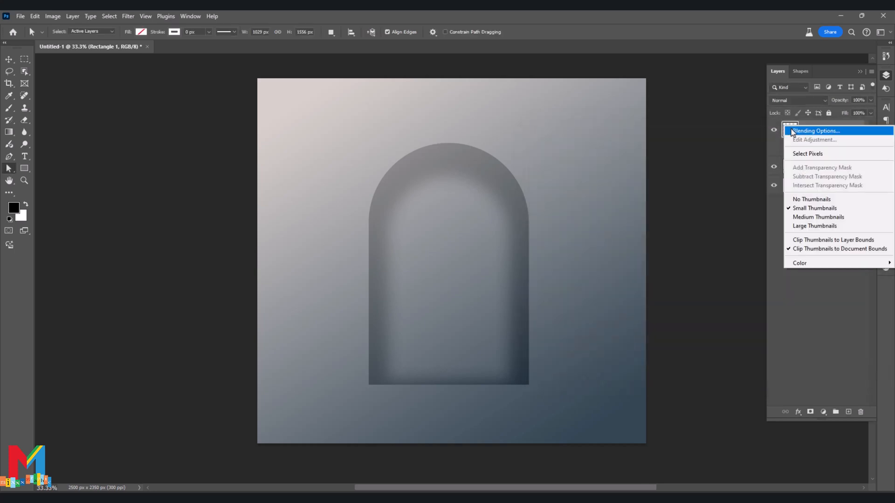
left_click(795, 127)
left_click(558, 225)
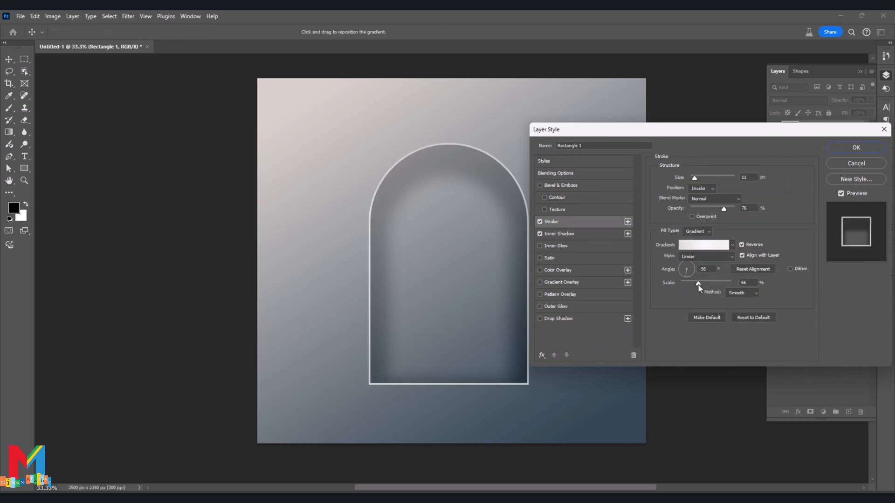
left_click_drag(698, 287, 698, 287)
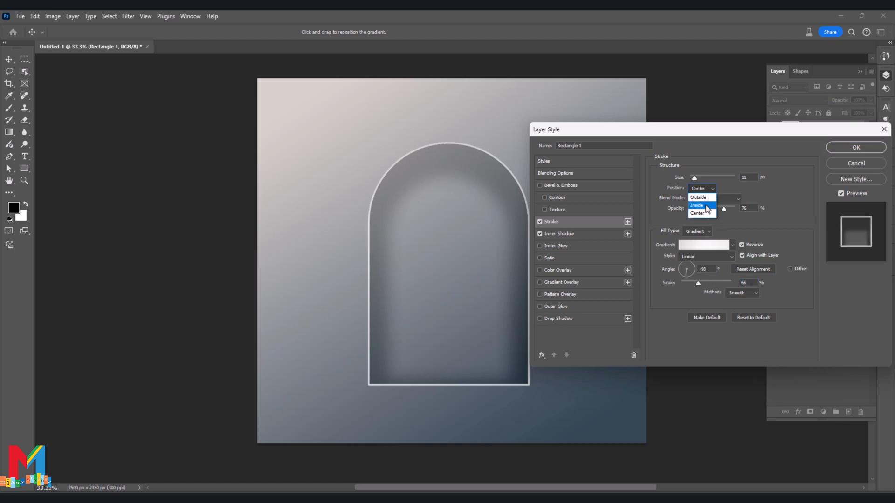
left_click(706, 212)
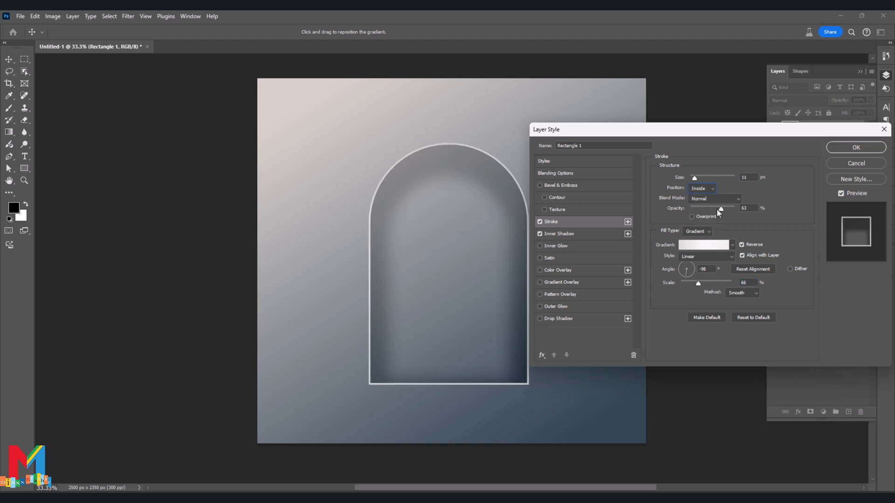
left_click_drag(717, 208, 718, 211)
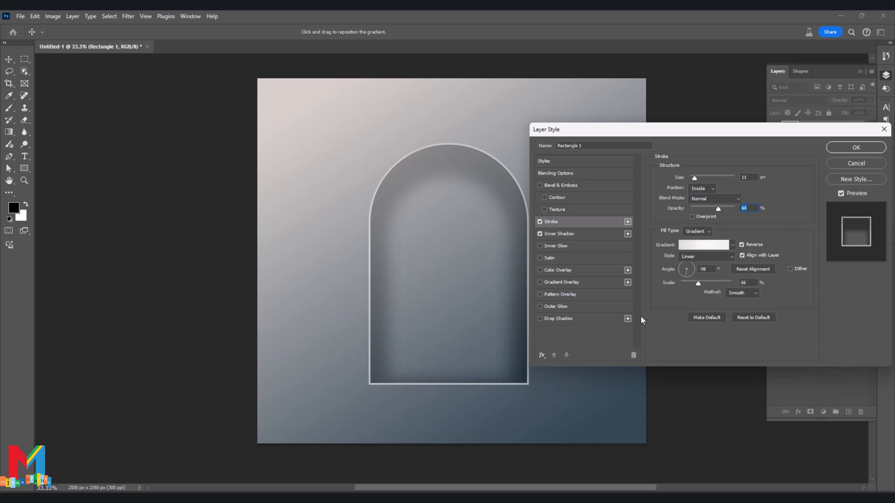
Adjust the stroke gradient to a -29° angle, a larger scale and the Perceptual method, and lower the stroke opacity to about 49%.
left_click(687, 263)
left_click_drag(697, 283, 709, 284)
left_click(739, 293)
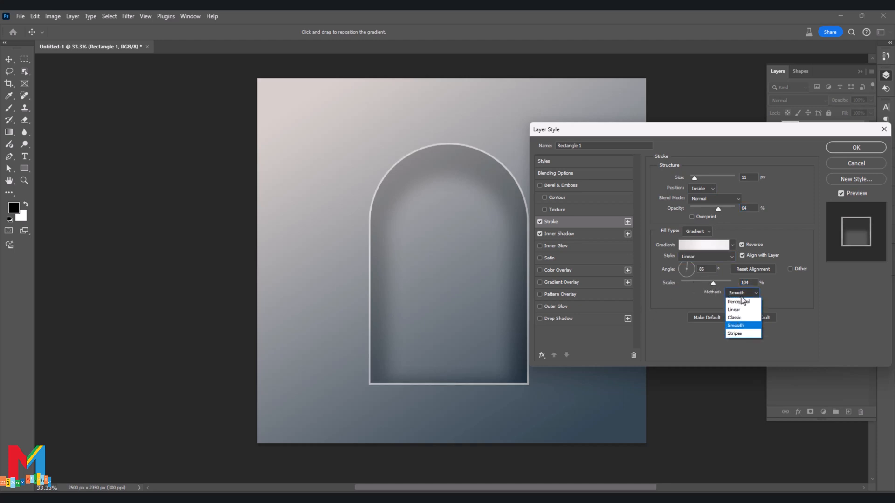
left_click(742, 301)
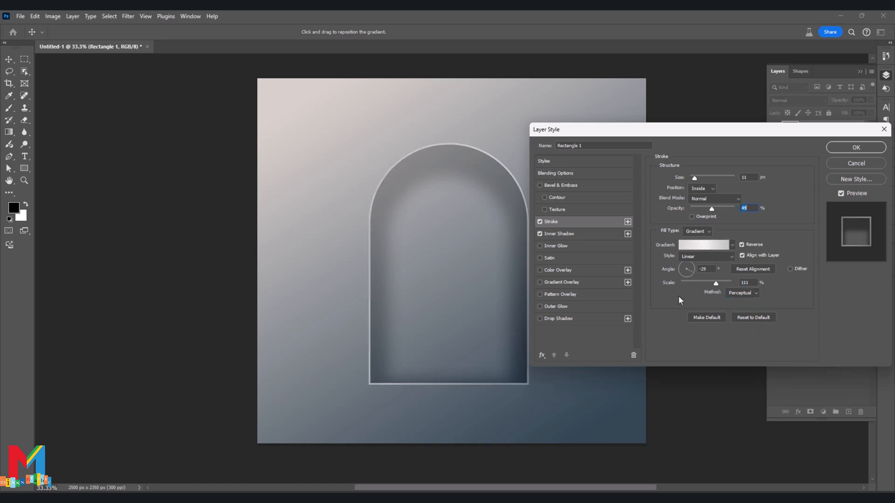
left_click_drag(718, 286, 720, 286)
left_click(830, 148)
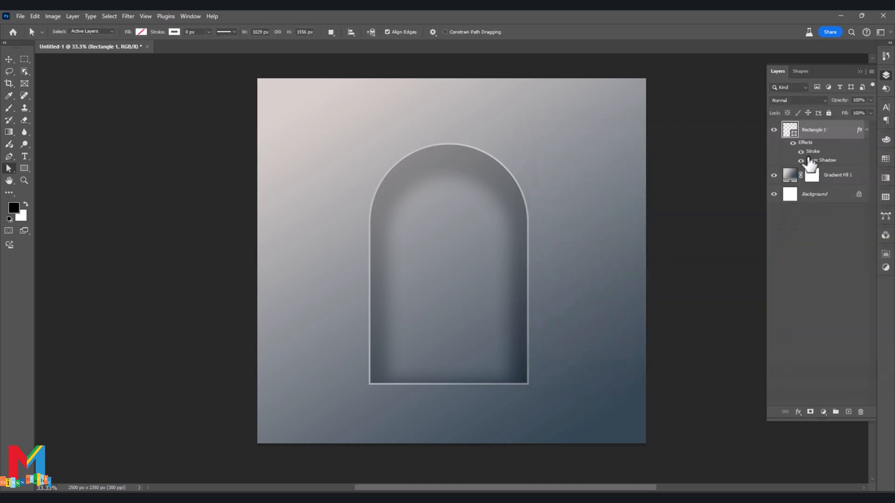
Duplicate the arch layer and clear the layer style from the copy.
key("ctrl+j")
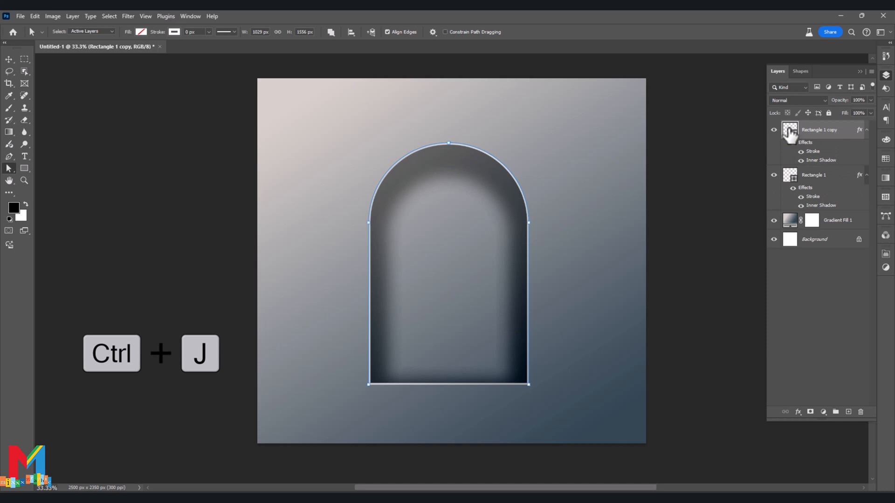
right_click(803, 130)
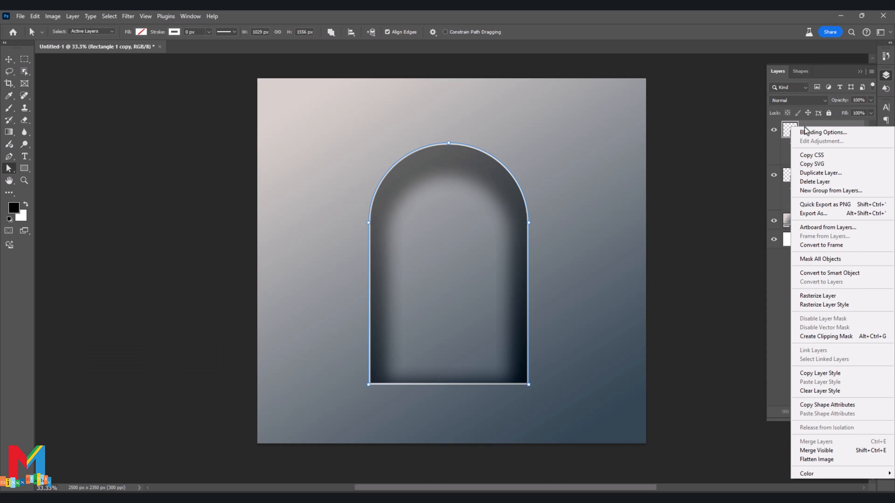
left_click(820, 391)
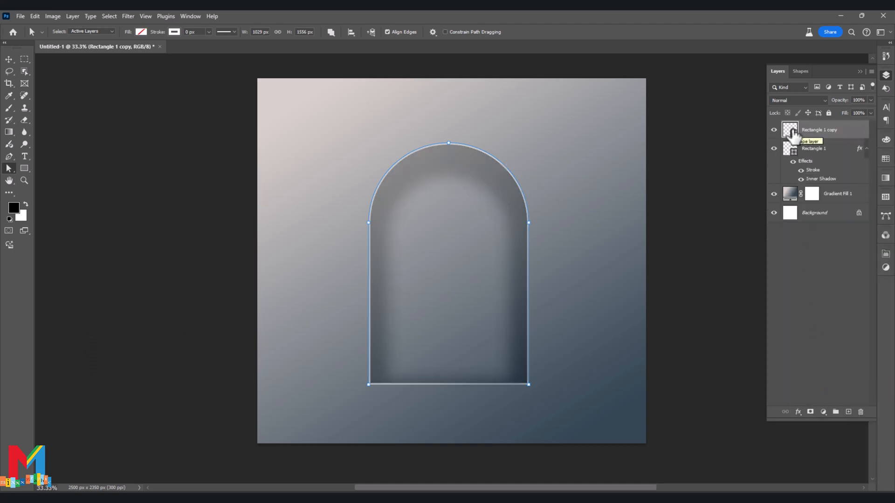
Add a gradient stroke effect to the duplicated arch, 196 px wide and positioned on the center of its edge.
right_click(792, 135)
left_click(798, 132)
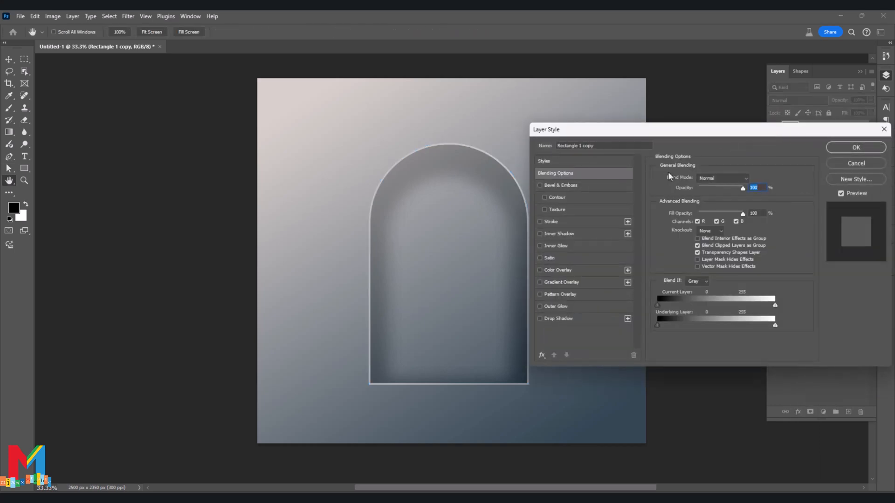
left_click(564, 223)
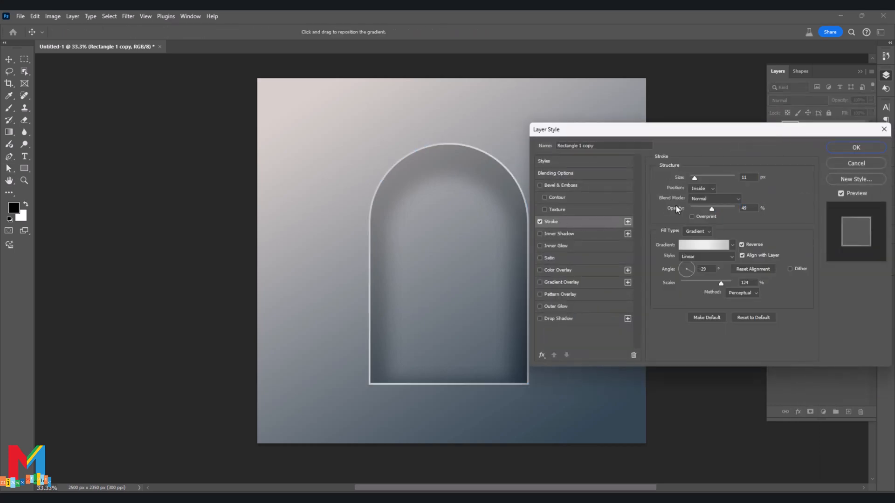
left_click(701, 190)
left_click(699, 191)
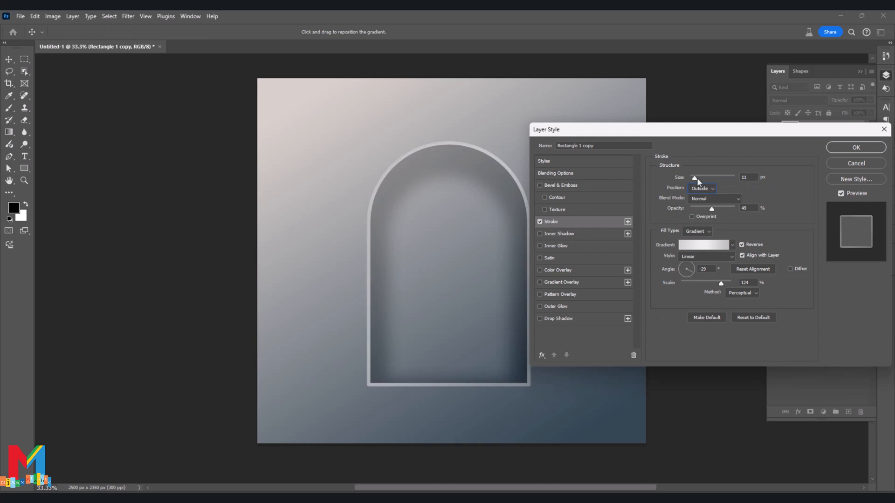
left_click_drag(697, 178, 714, 178)
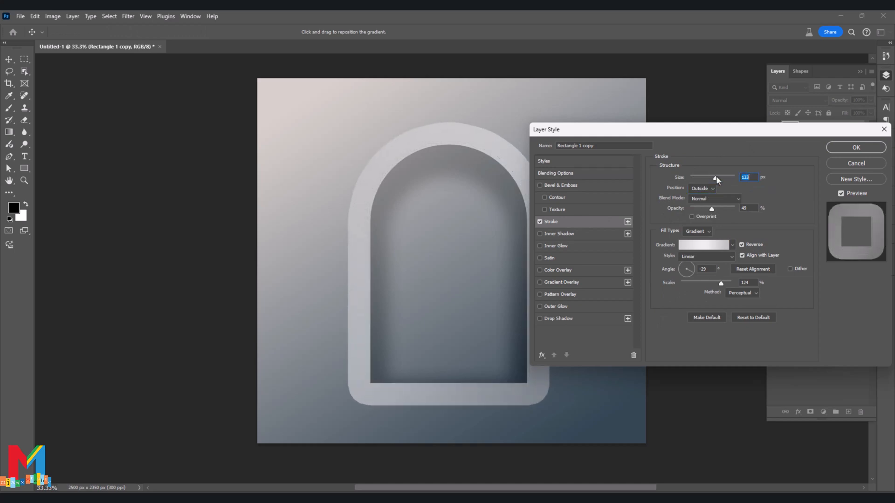
left_click(701, 188)
left_click(698, 213)
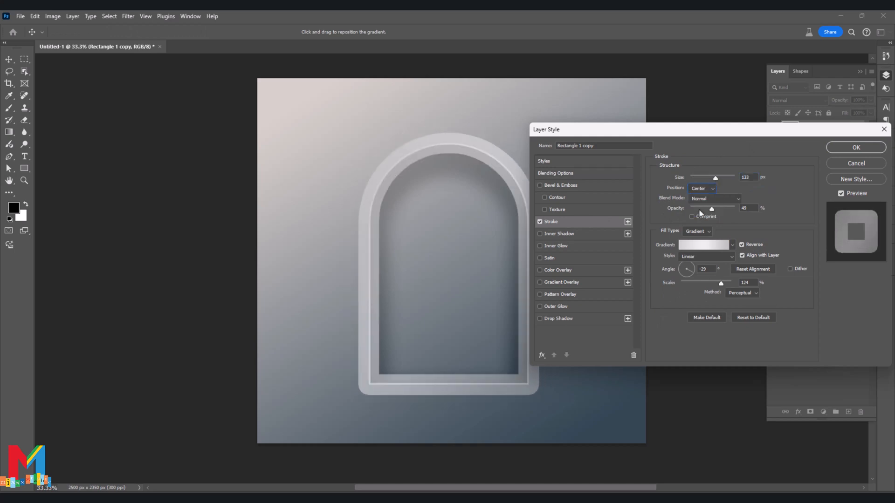
left_click_drag(717, 176, 726, 177)
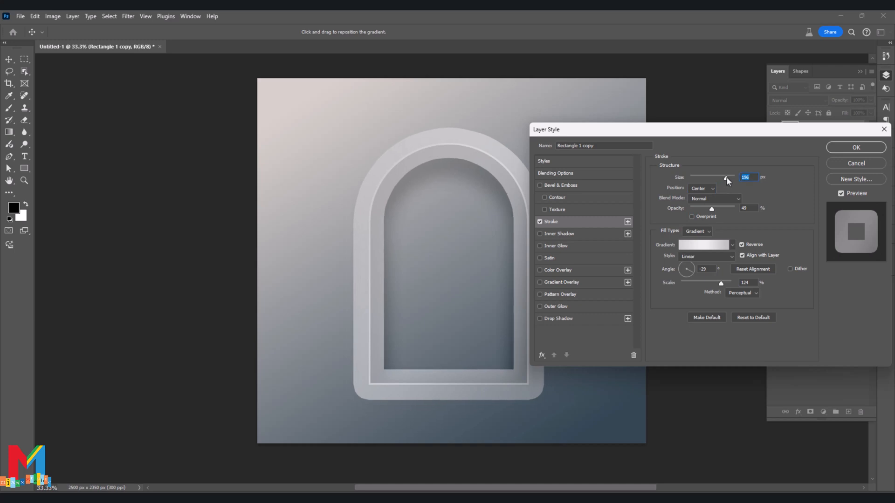
Turn the stroke gradient's angle to point almost straight down and apply the layer style to the arch copy.
left_click(687, 277)
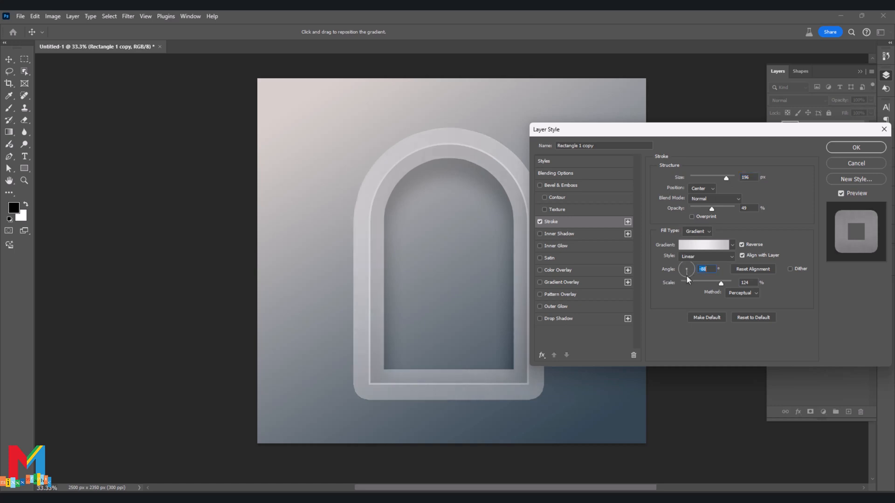
left_click_drag(686, 275, 684, 275)
left_click(831, 146)
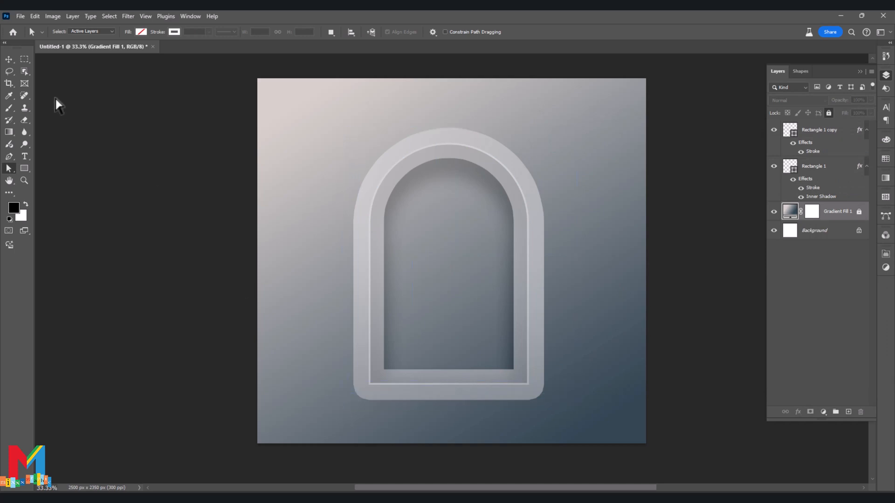
Select both arch layers, center them horizontally on the canvas, and clear the canvas selection.
left_click(9, 60)
left_click_drag(564, 99, 310, 384)
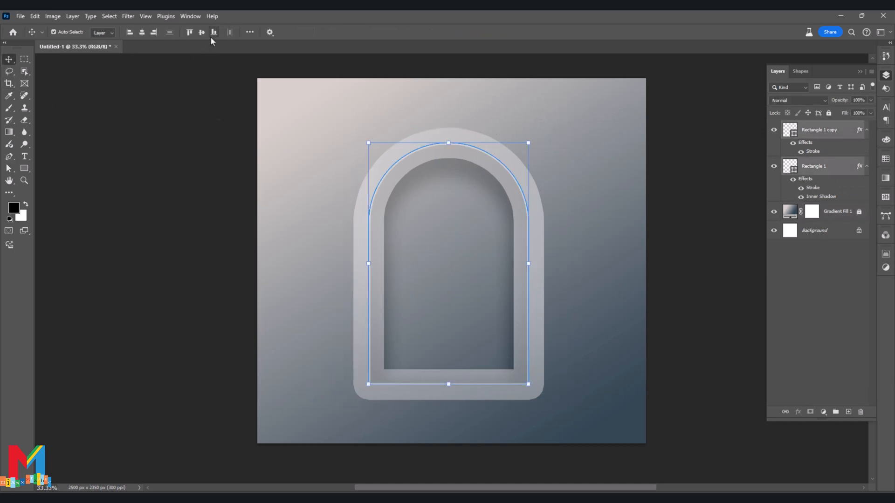
left_click(142, 33)
left_click(146, 219)
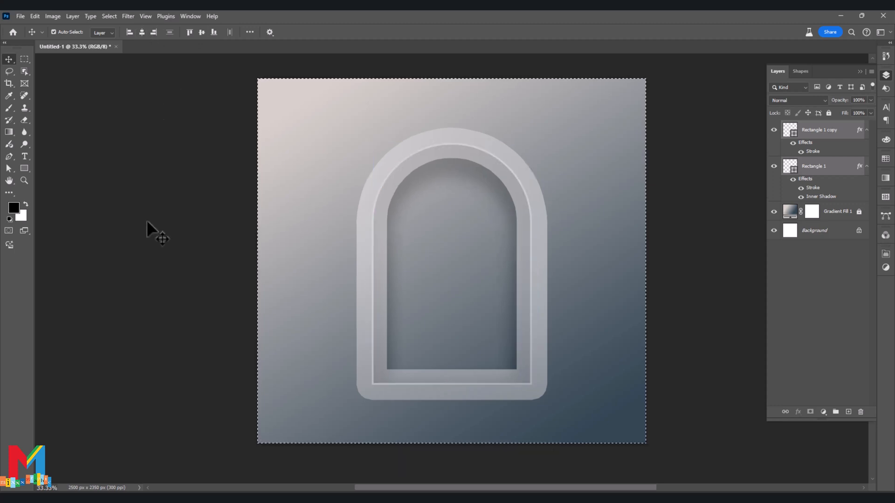
key("ctrl+a")
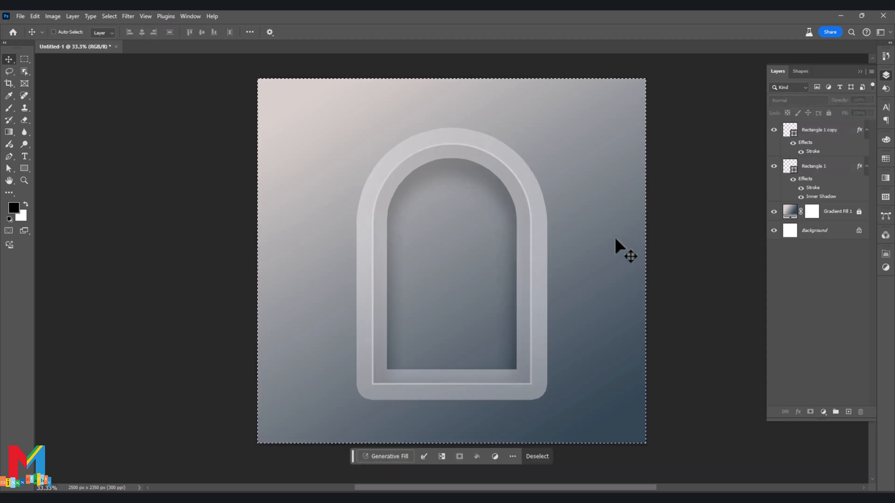
key("ctrl+d")
Select both arch layers together and nudge them upward in large increments to leave more room beneath the arch.
scroll(577, 252, "down", 2)
scroll(573, 251, "down", 3)
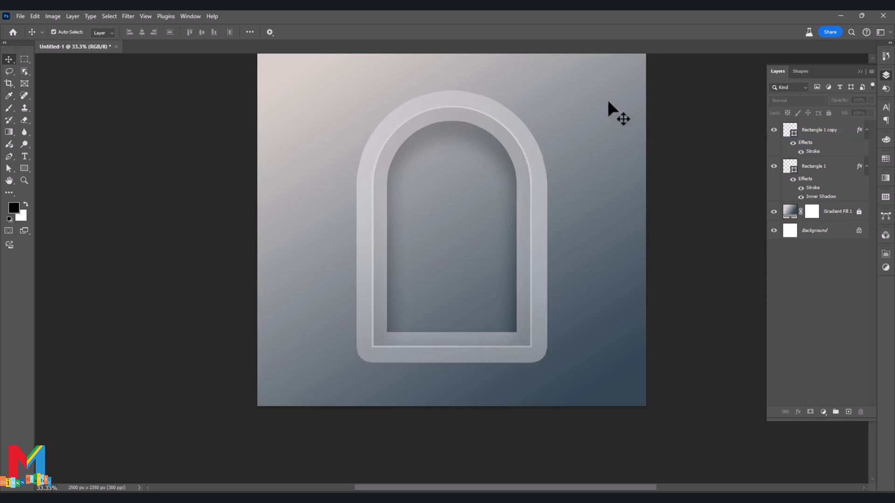
left_click_drag(608, 101, 327, 371)
key("shift+Up")
key("shift+Up")
key("shift+Up")
key("shift+Up")
key("shift+Up")
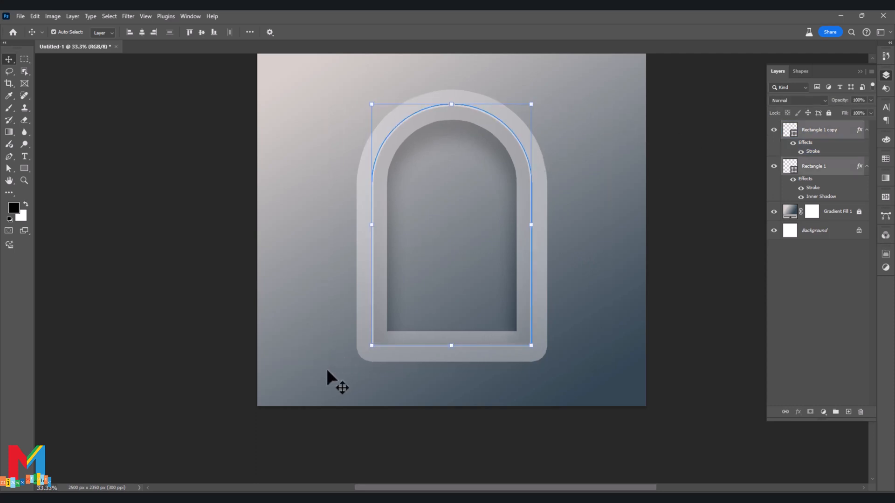
key("shift+Up")
key("shift+Up")
key("shift+Up")
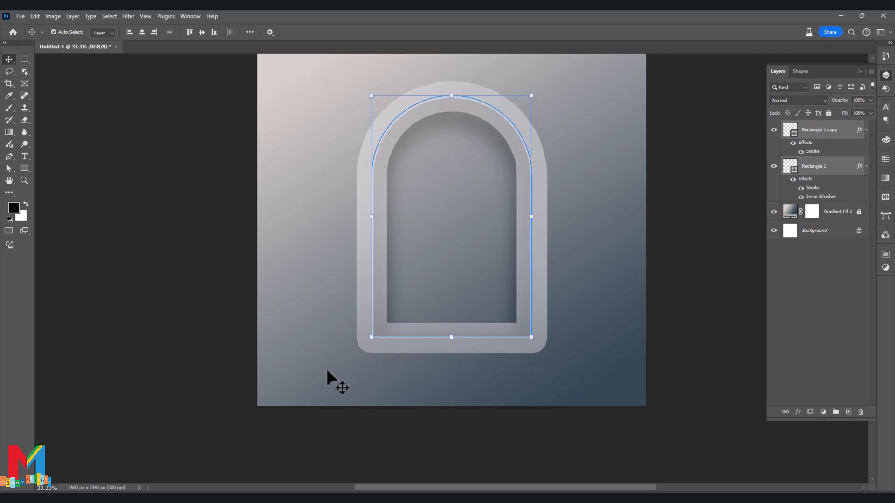
left_click(162, 256)
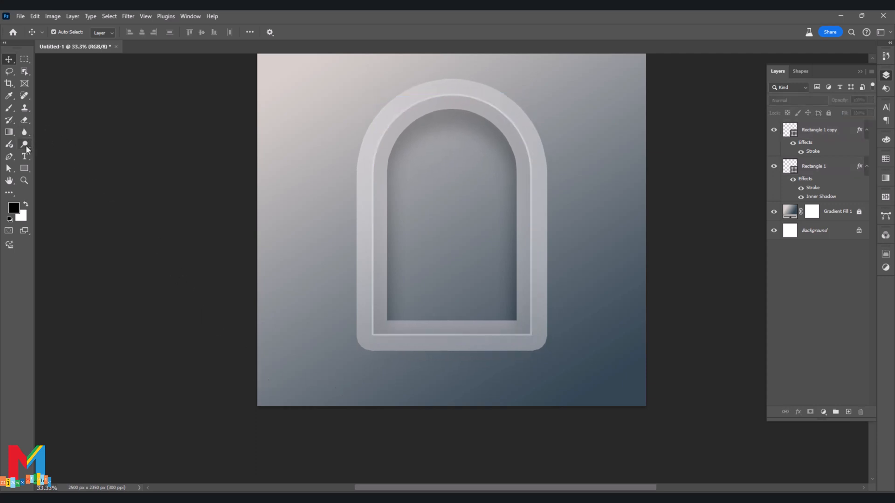
Draw a rectangle of about 1236 × 141 px across the base of the arch frame.
left_click(25, 169)
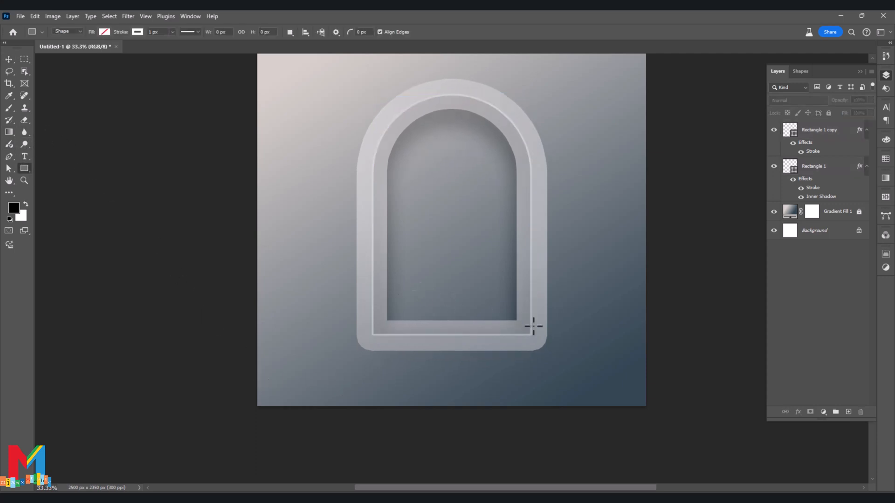
left_click_drag(548, 334, 357, 355)
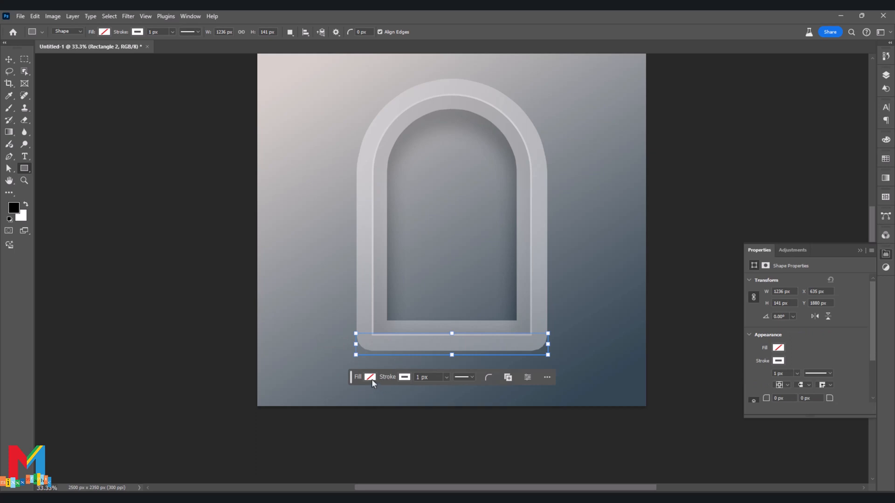
left_click(370, 377)
left_click(609, 374)
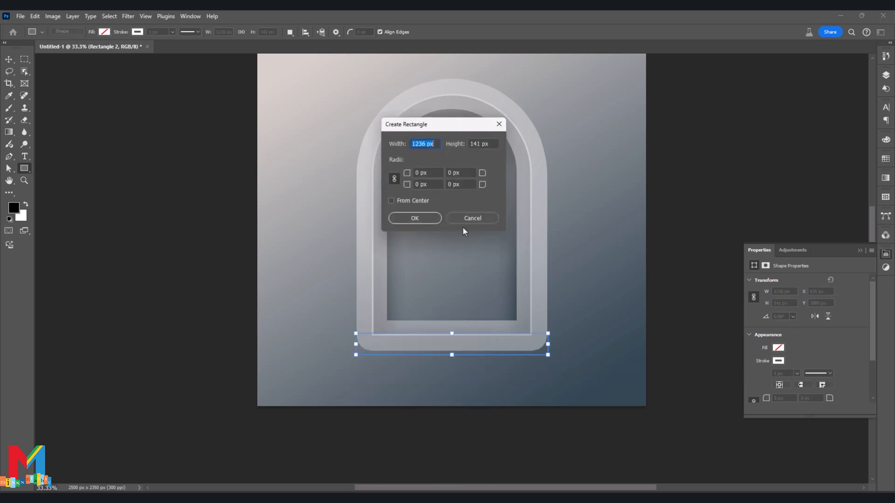
left_click(471, 217)
Fill the base rectangle with dark slate blue #2e3d47, based on a color sampled from the background's dark corner.
left_click(370, 376)
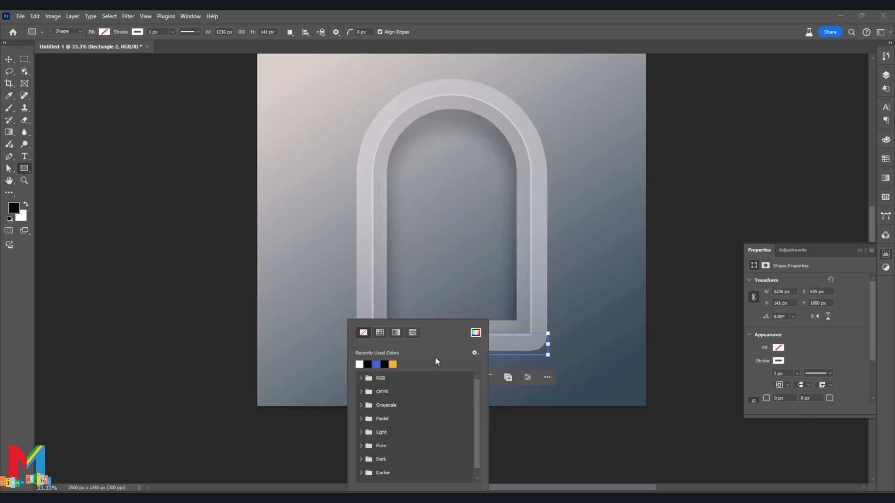
left_click(475, 332)
left_click(617, 375)
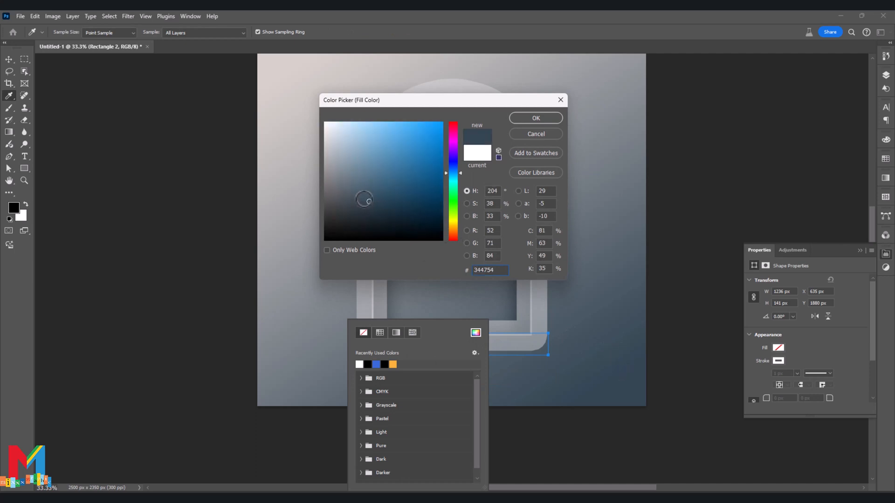
left_click(536, 118)
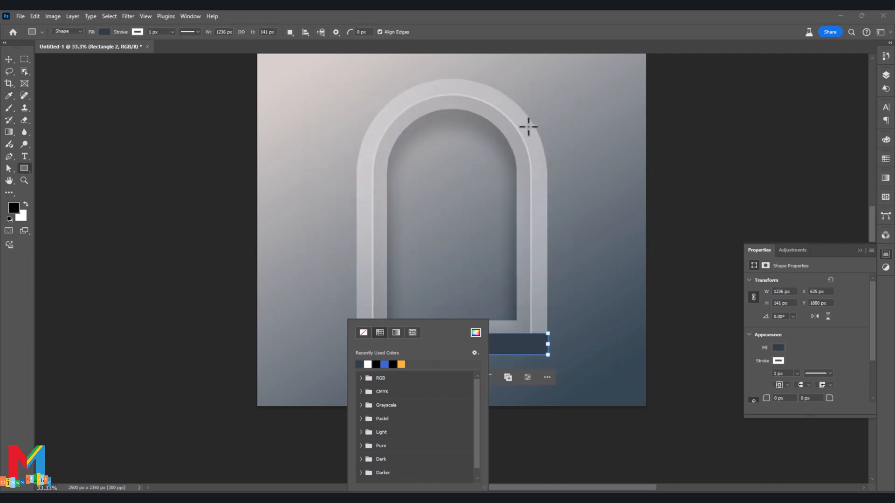
Duplicate the base rectangle layer and move the copy directly below the original to form a second step.
left_click(9, 60)
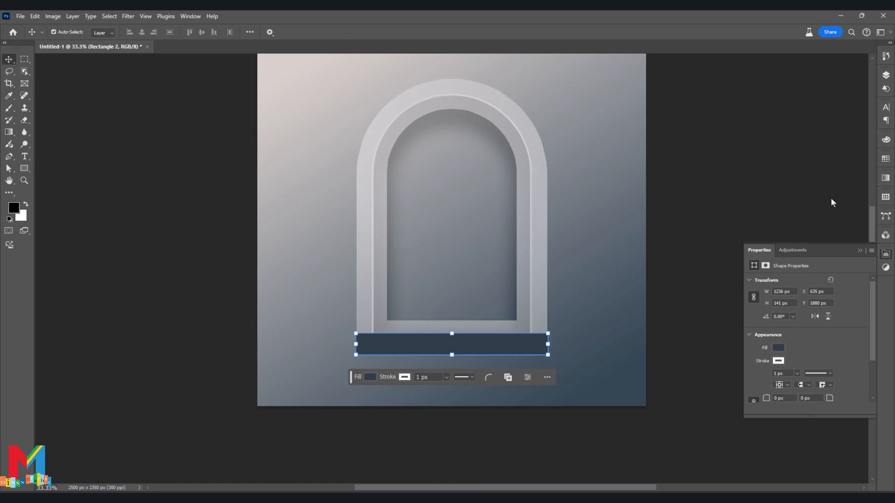
left_click(859, 250)
left_click(885, 75)
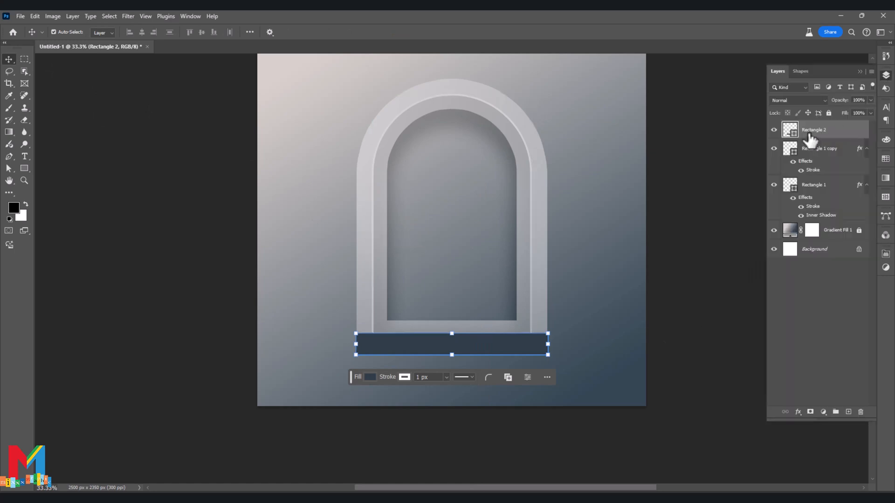
key("ctrl+j")
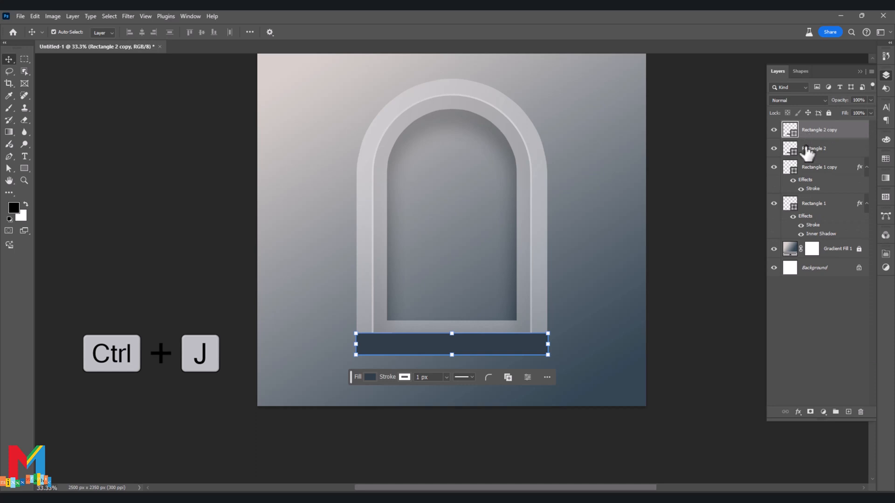
left_click(803, 154)
left_click_drag(474, 336, 476, 365)
Widen the lower rectangle beyond both ends of the upper one, to about 119% of its width.
key("ctrl+t")
left_click_drag(548, 366, 561, 366)
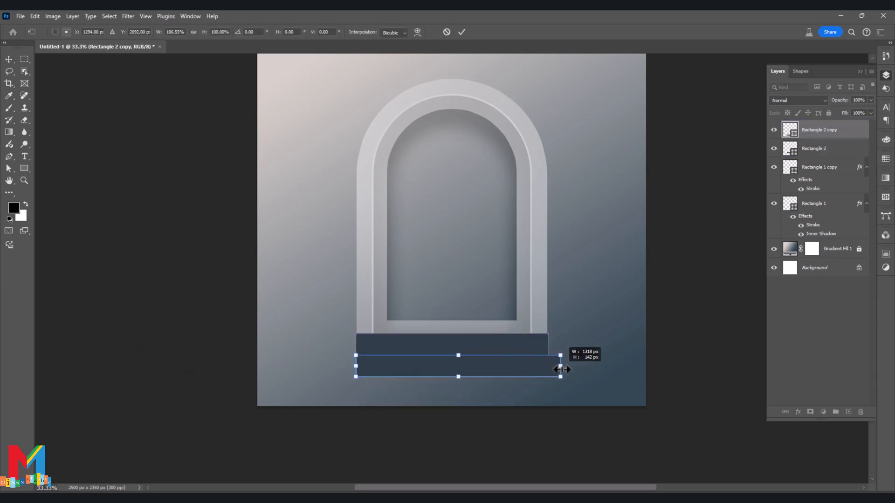
left_click_drag(355, 367, 332, 368)
left_click_drag(332, 369, 331, 368)
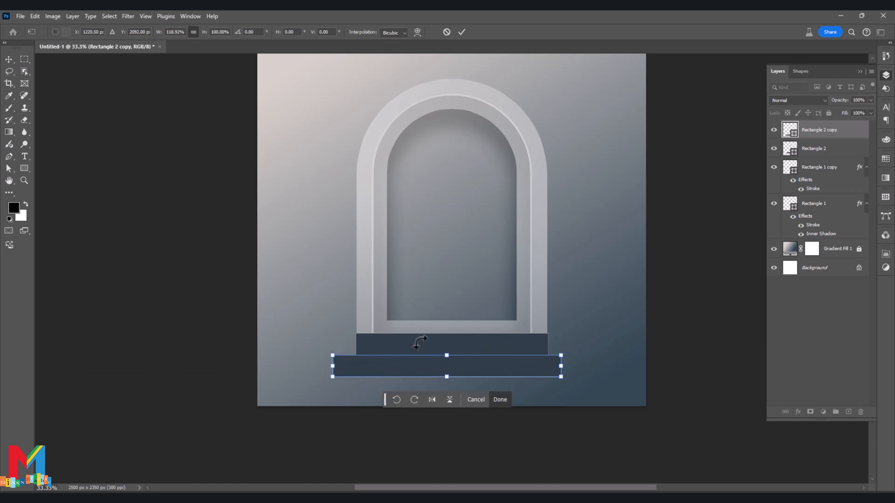
Align the two base rectangles by their horizontal centers and move them together so they sit centered under the arch.
left_click(473, 343, "shift")
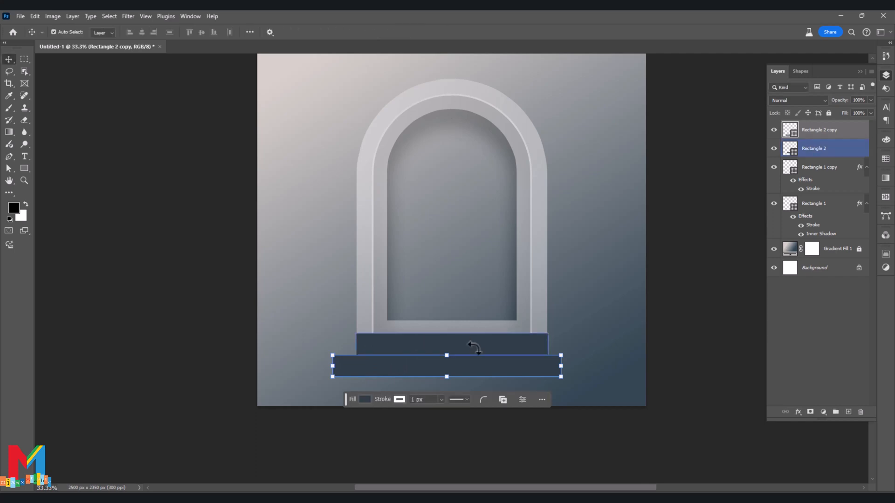
left_click(144, 31)
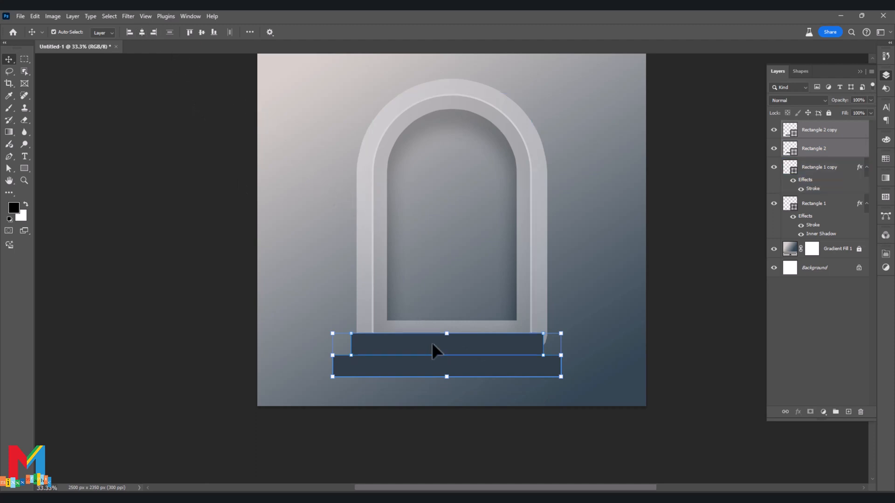
left_click_drag(432, 343, 440, 346)
left_click(70, 243)
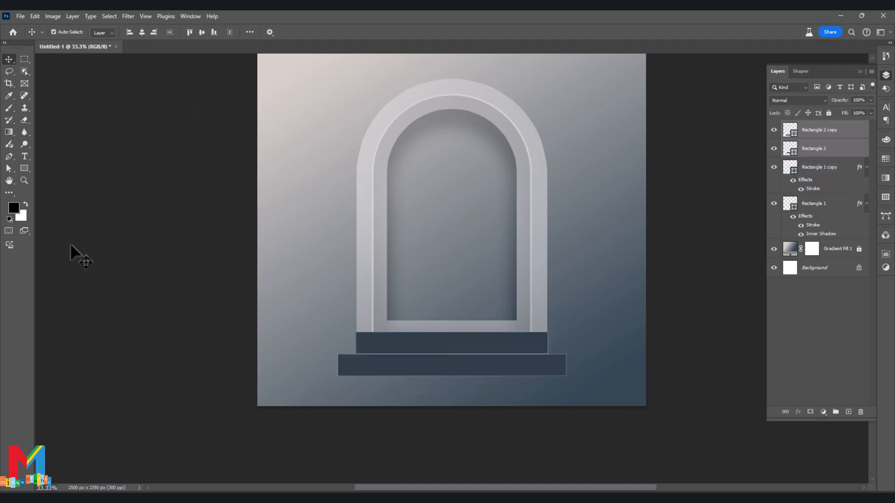
Remove the lower rectangle's stroke and set its fill to the darker color #20292f.
left_click_drag(317, 332, 389, 364)
left_click(389, 364)
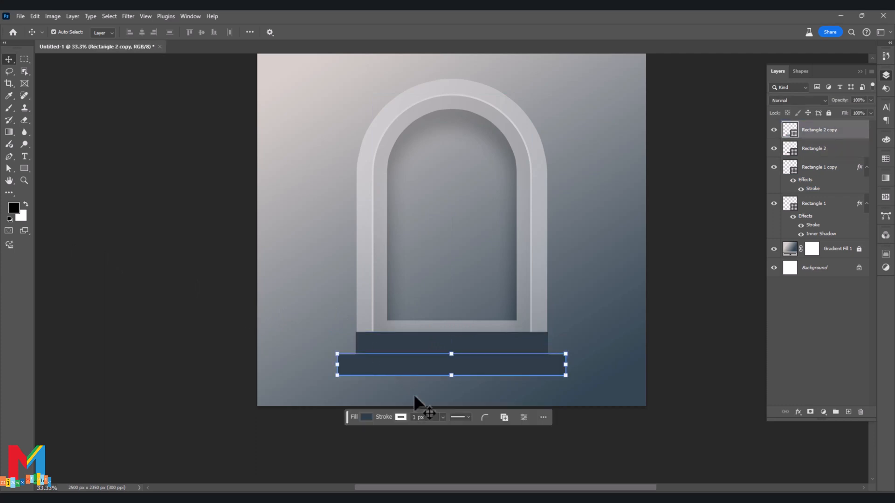
left_click(401, 418)
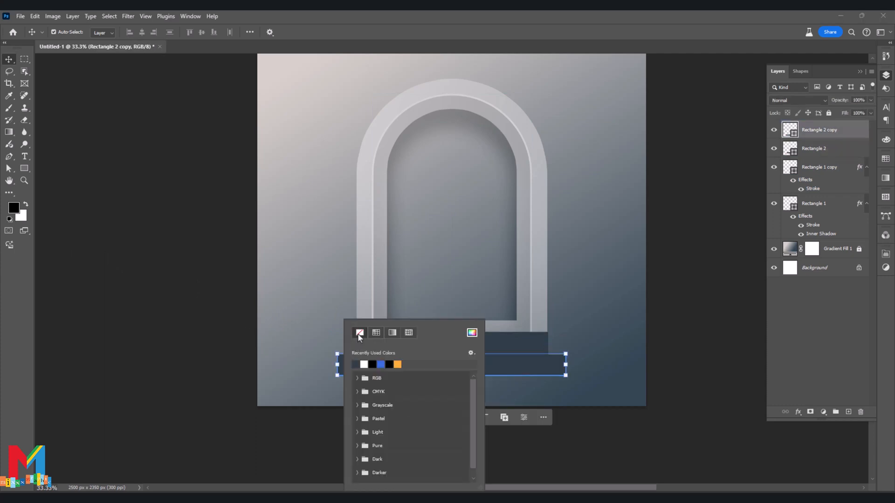
left_click(360, 332)
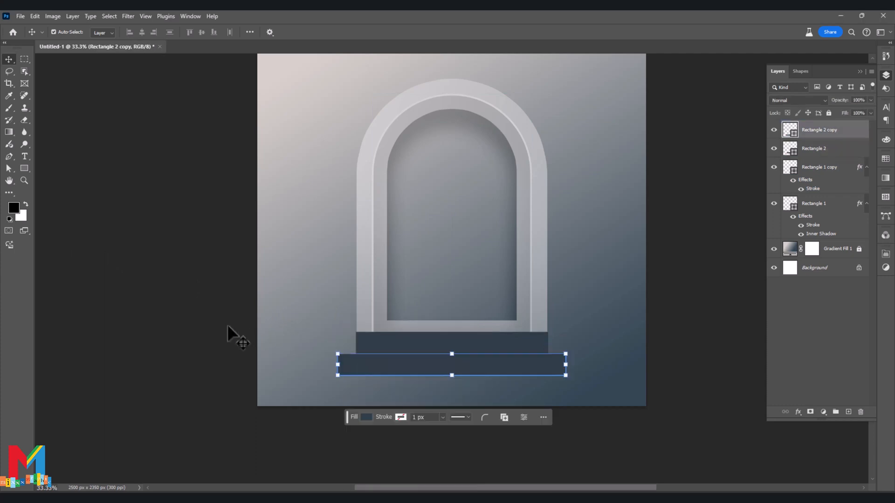
left_click(366, 417)
left_click(471, 333)
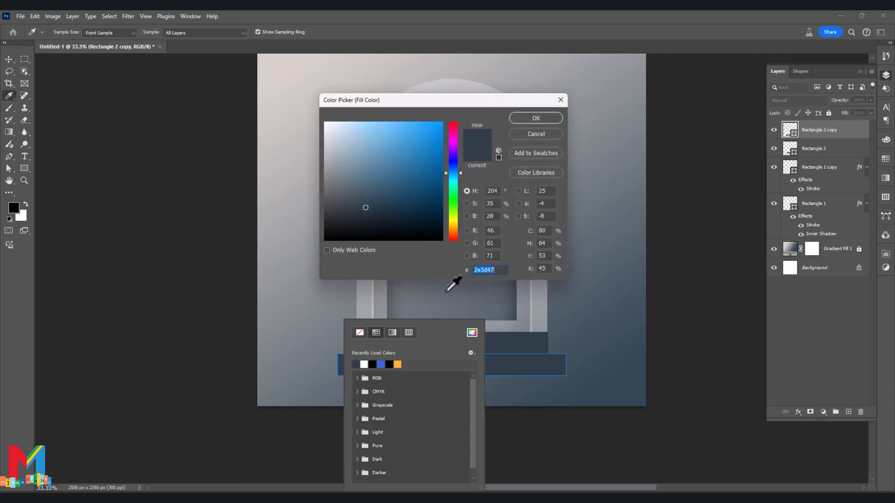
left_click(362, 218)
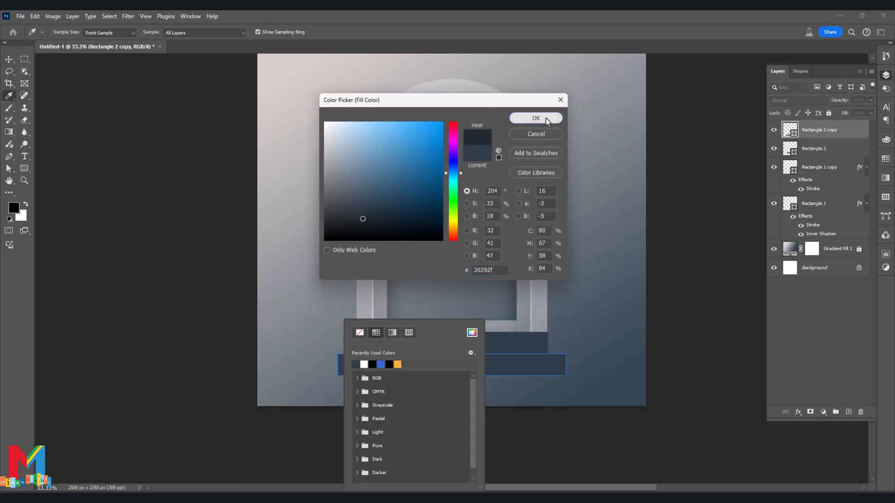
left_click(536, 118)
Turn the upper base rectangle into a trapezoid by pulling its two lower corner points out to the lower rectangle's top corners.
key("v")
key("a")
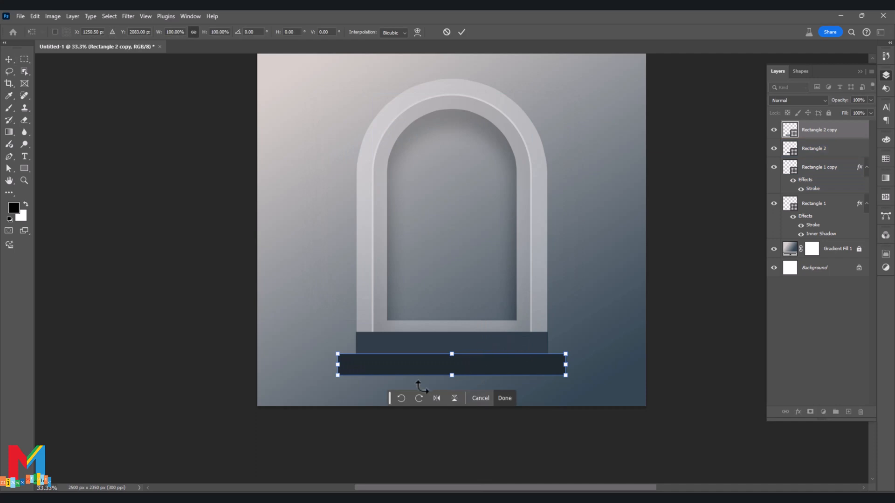
left_click(359, 348)
right_click(7, 171)
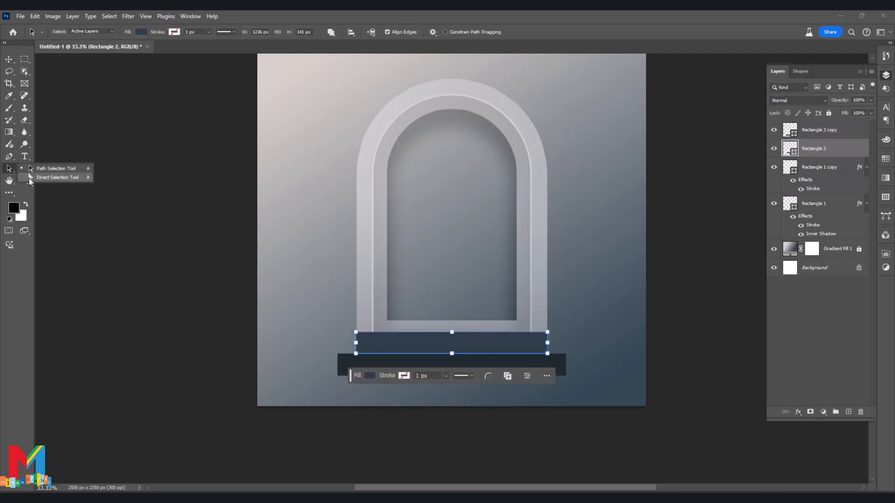
left_click(54, 177)
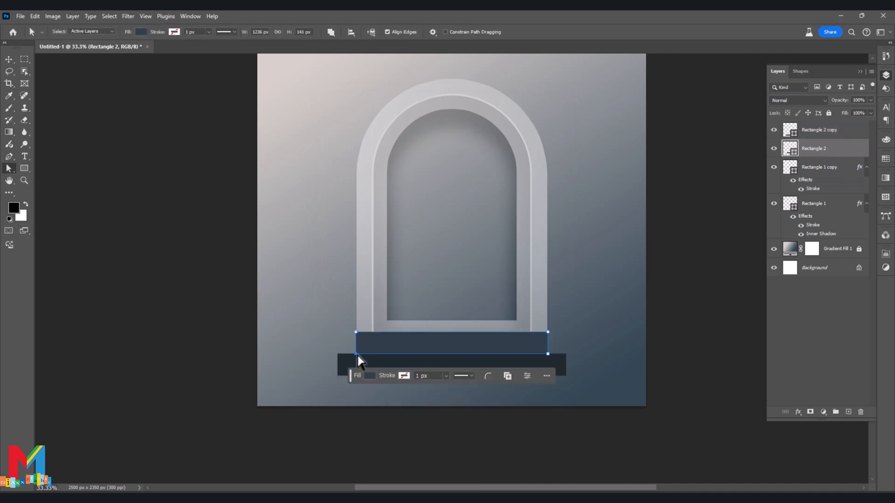
left_click_drag(356, 354, 338, 355)
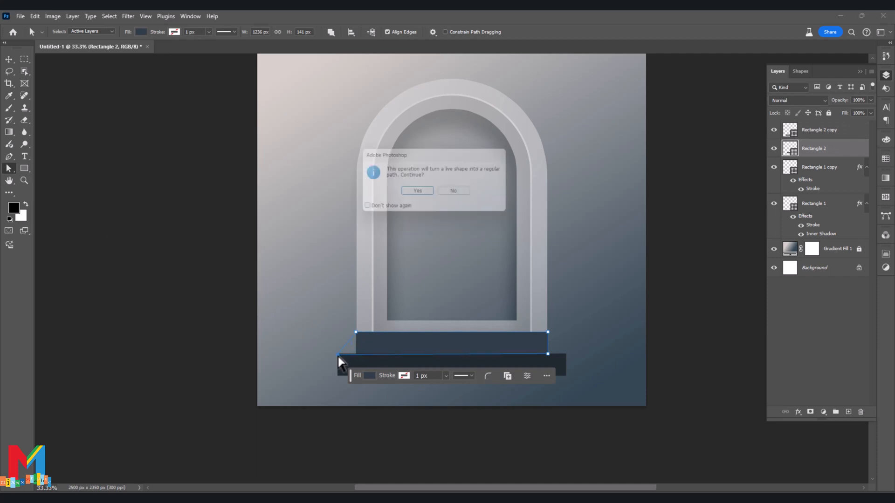
left_click(409, 196)
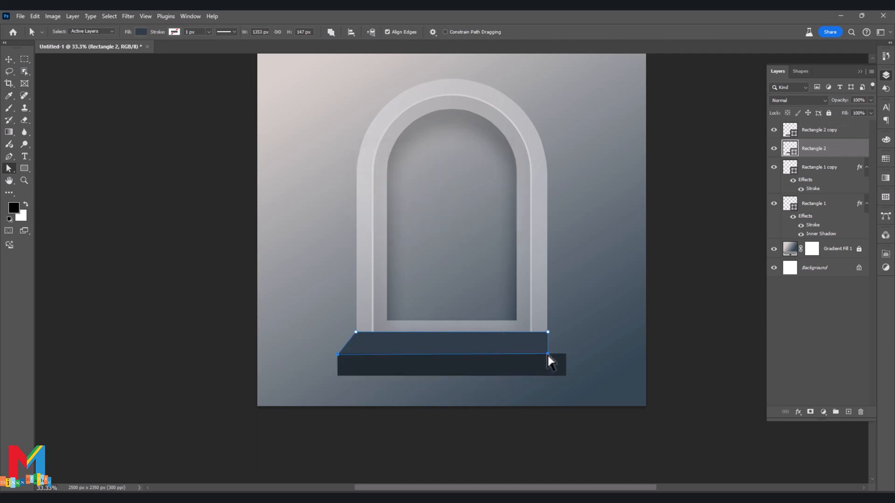
left_click_drag(547, 355, 566, 355)
left_click(501, 397)
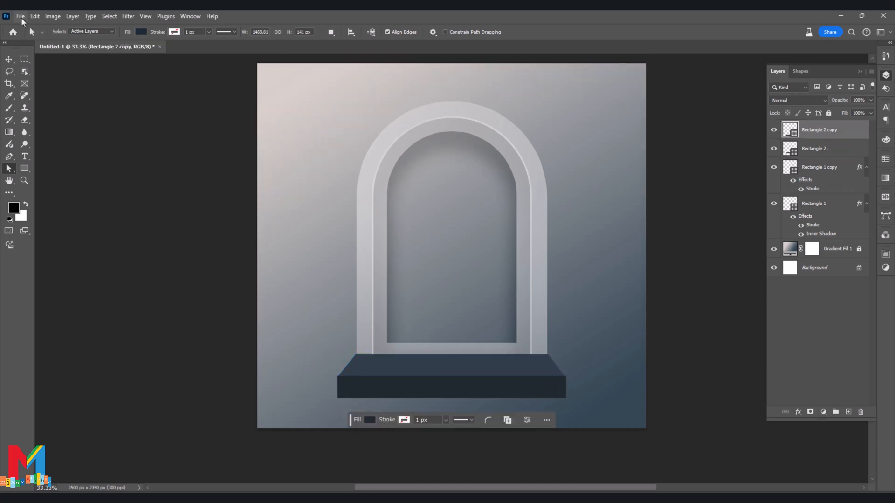
Place the dior-sauvage-elixir perfume image as an embedded layer, scale it down proportionally and stand it on the base in front of the niche.
left_click(22, 19)
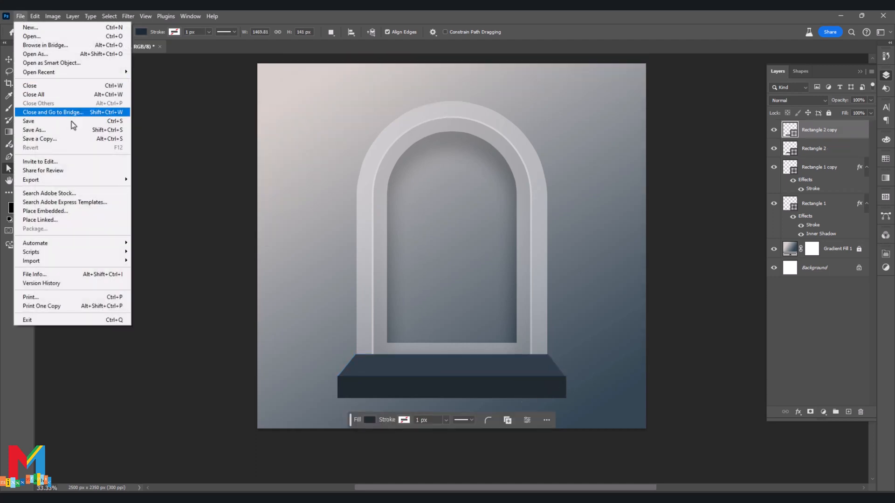
left_click(85, 212)
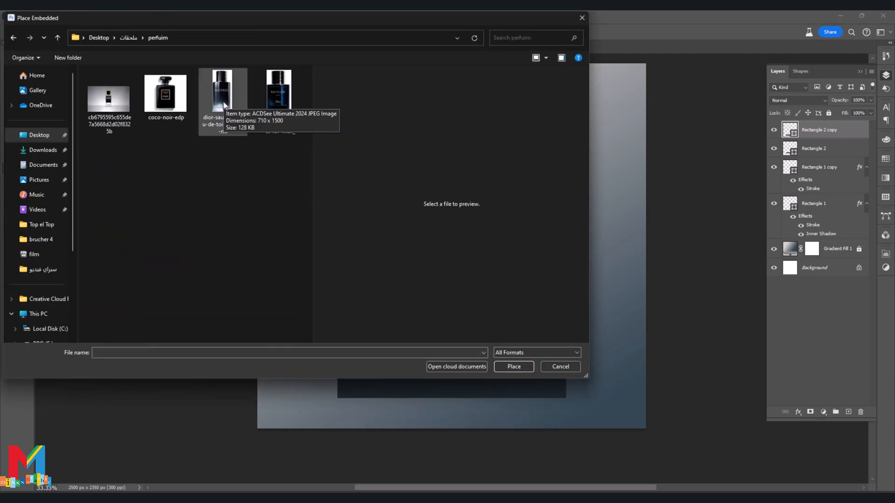
double_click(297, 93)
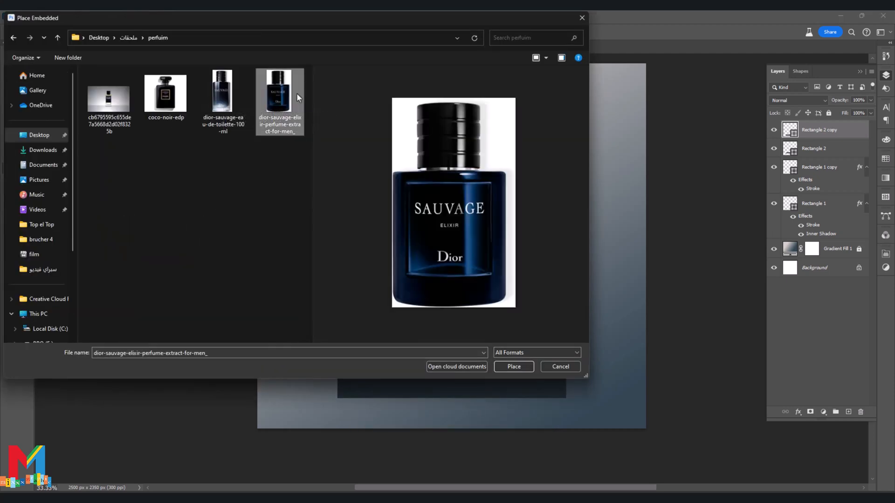
left_click_drag(537, 100, 496, 162)
left_click_drag(474, 215, 493, 199)
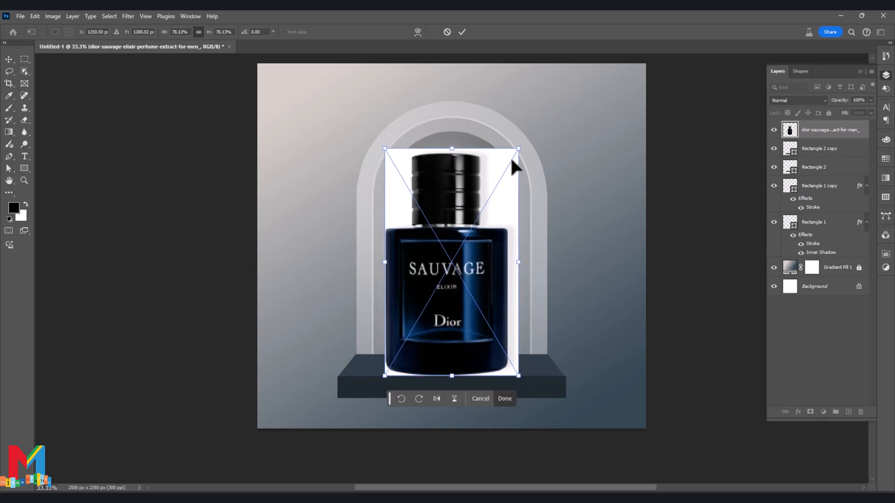
left_click_drag(520, 151, 494, 185)
left_click_drag(468, 224, 477, 230)
left_click(462, 32)
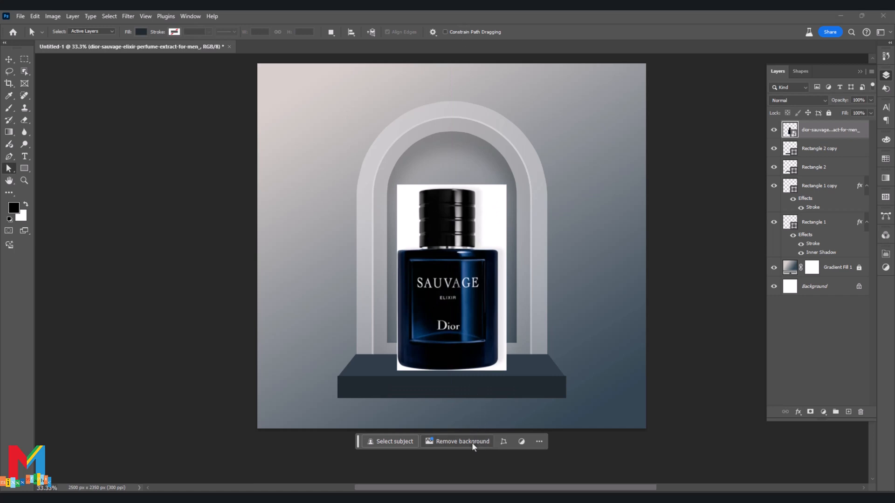
Remove the perfume image's background and nudge the bottle to the right within the arch.
left_click(471, 443)
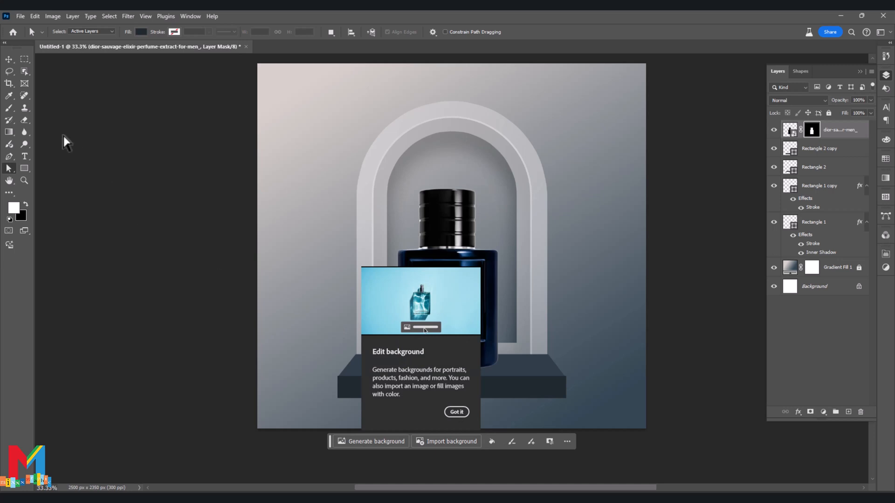
left_click(456, 412)
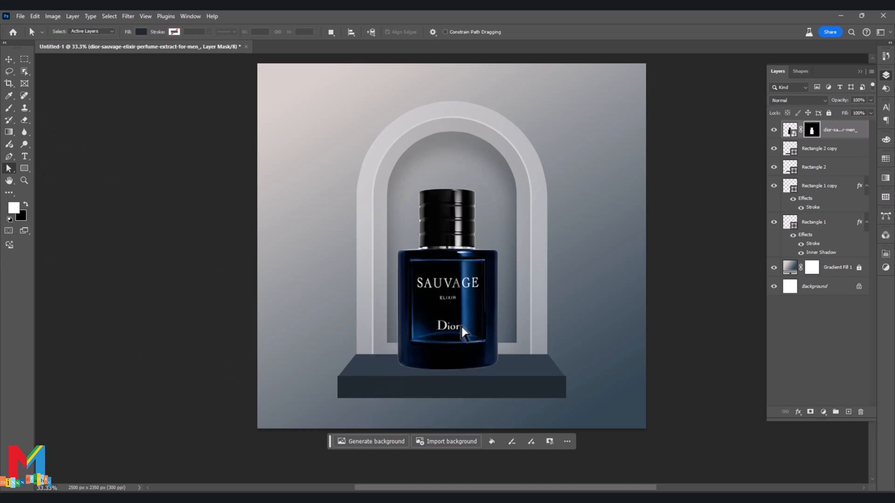
left_click(789, 130)
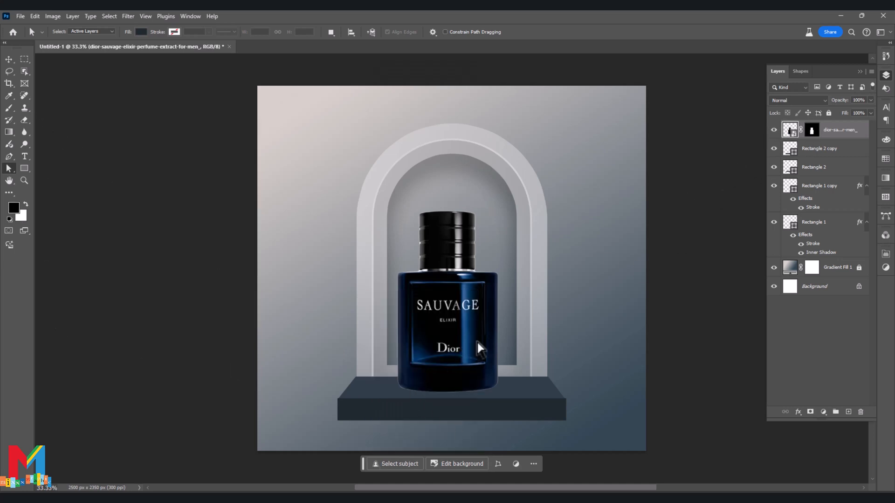
key("ctrl+t")
key("Right")
key("Right")
key("Right")
key("Right")
key("Right")
key("Right")
key("Right")
key("Right")
key("Right")
key("Right")
key("Right")
key("Right")
key("Right")
key("Right")
key("Right")
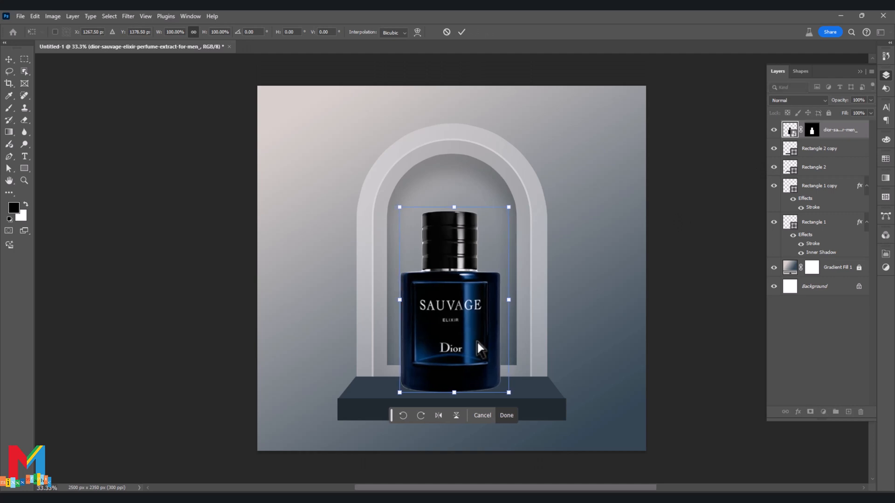
key("Left")
key("Left")
key("Left")
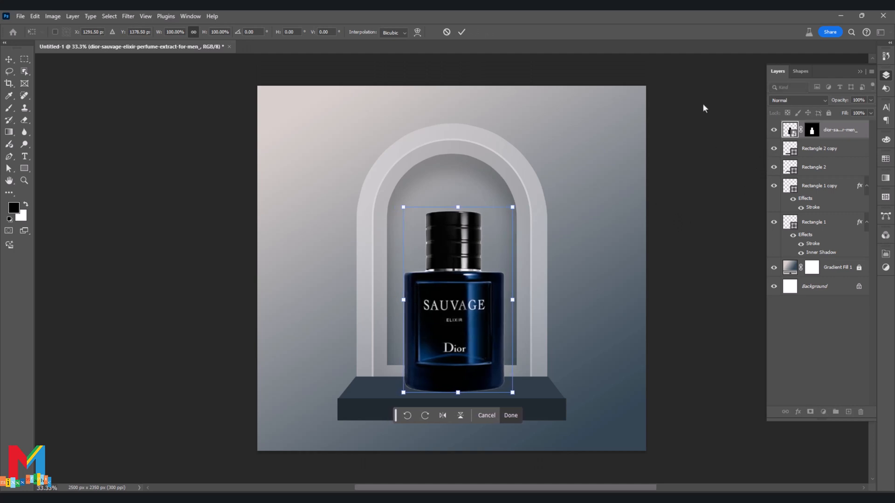
Refine the bottle's layer mask with Select and Mask in Overlay view, adjusting contrast and feather and shifting the edge inward.
left_click(815, 135)
key("x")
right_click(816, 136)
left_click(827, 201)
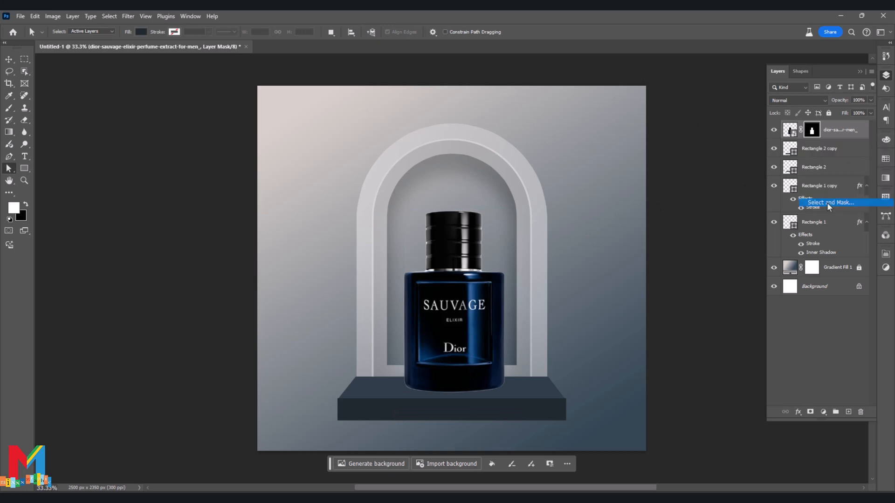
left_click(793, 94)
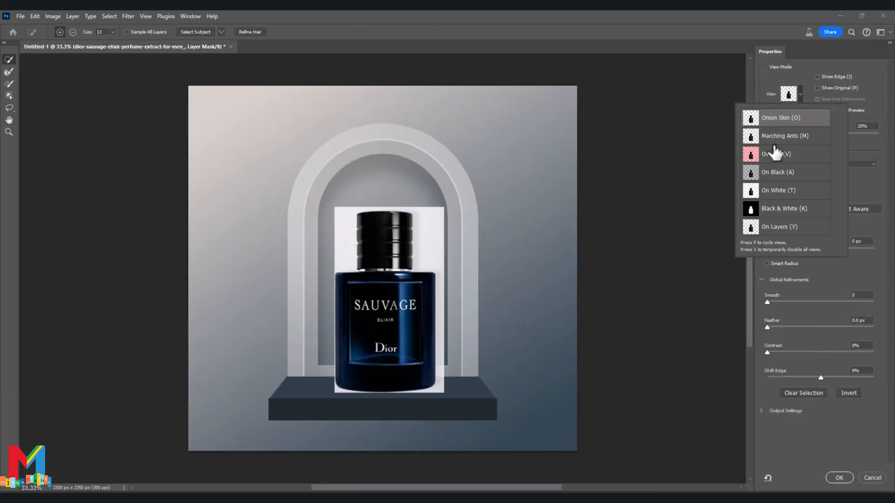
left_click(822, 360)
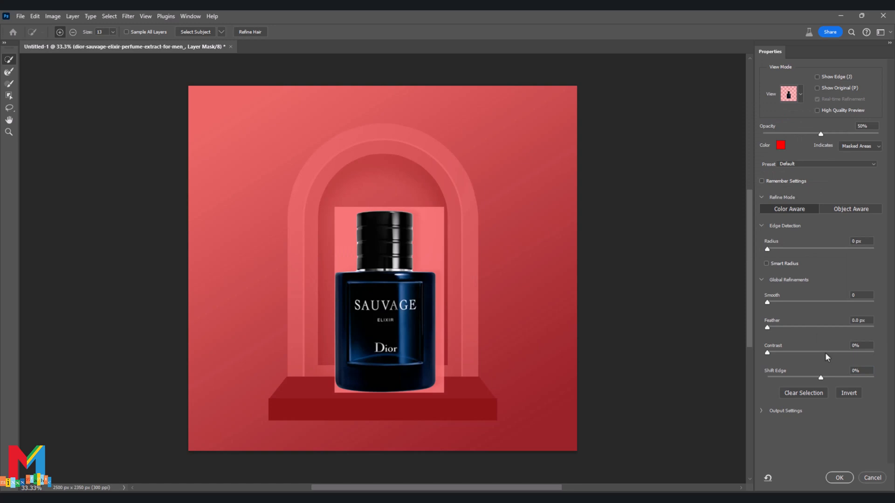
left_click_drag(767, 352, 788, 354)
left_click_drag(770, 332, 759, 331)
mouse_move(823, 377)
left_mouse_down()
mouse_move(794, 378)
mouse_move(830, 379)
mouse_move(806, 379)
left_mouse_up()
left_click_drag(782, 353, 748, 376)
left_click(838, 478)
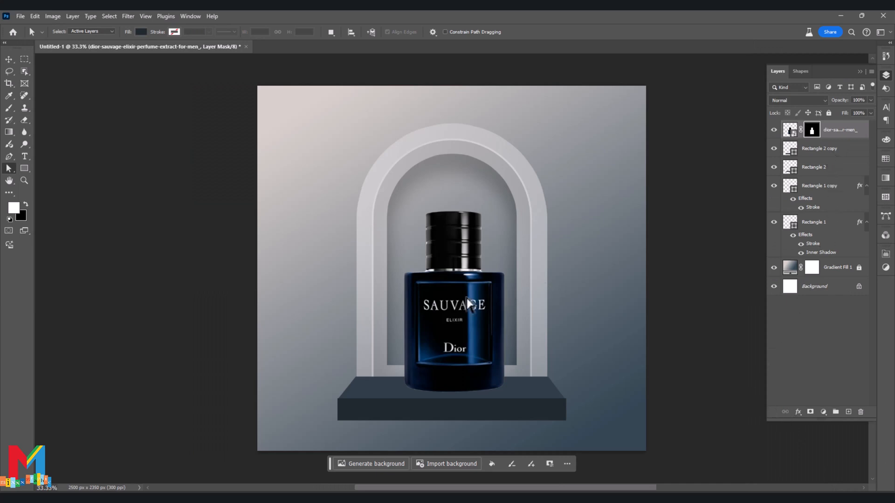
Nudge the bottle slightly left to an X position of 1282.50 px so it sits centered in the arch.
key("ctrl+t")
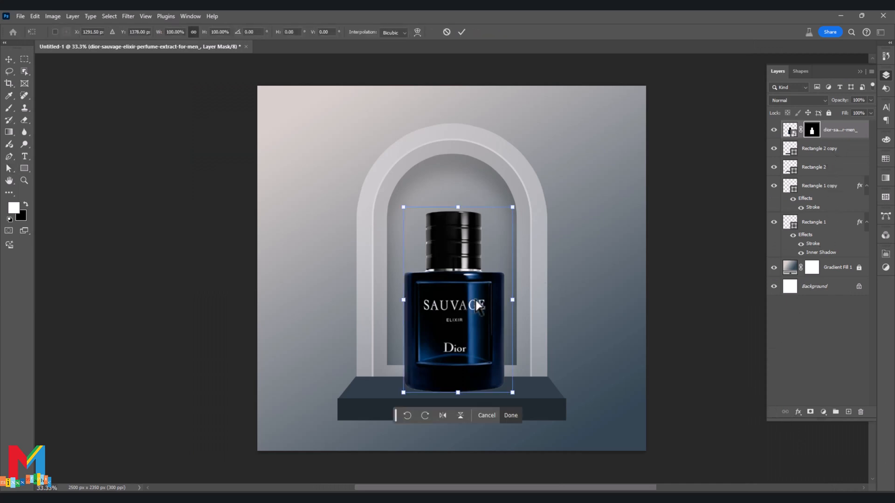
key("Left")
key("Left")
key("Left")
key("Left")
key("Left")
key("Left")
key("Left")
key("Left")
key("Left")
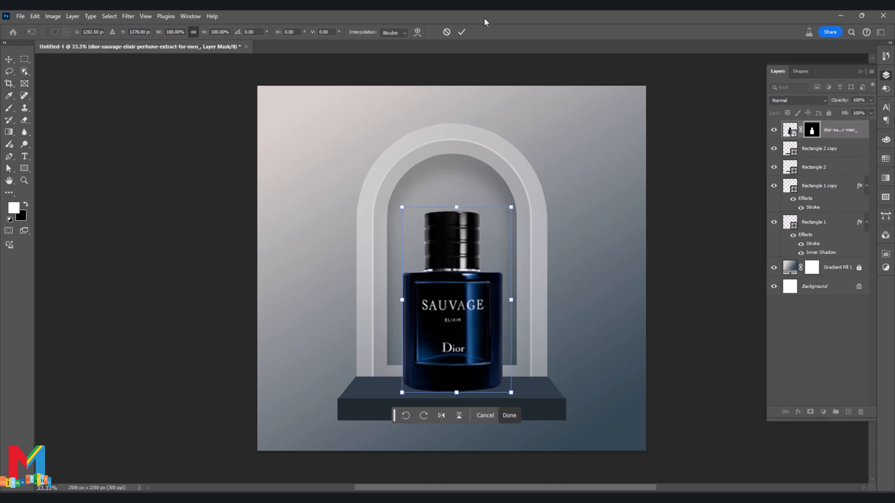
left_click(462, 32)
Add a new layer directly beneath the bottle layer and flatten the soft brush tip into a thin horizontal ellipse.
left_click(813, 151)
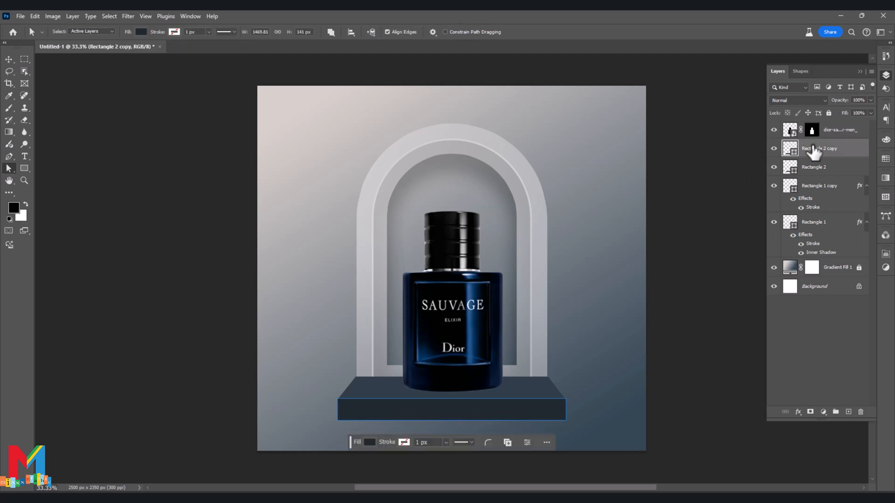
left_click(848, 412)
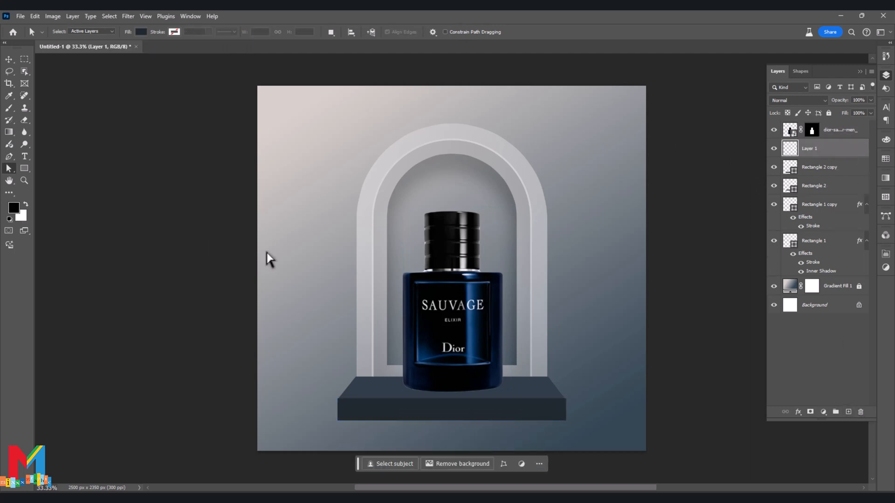
left_click(9, 108)
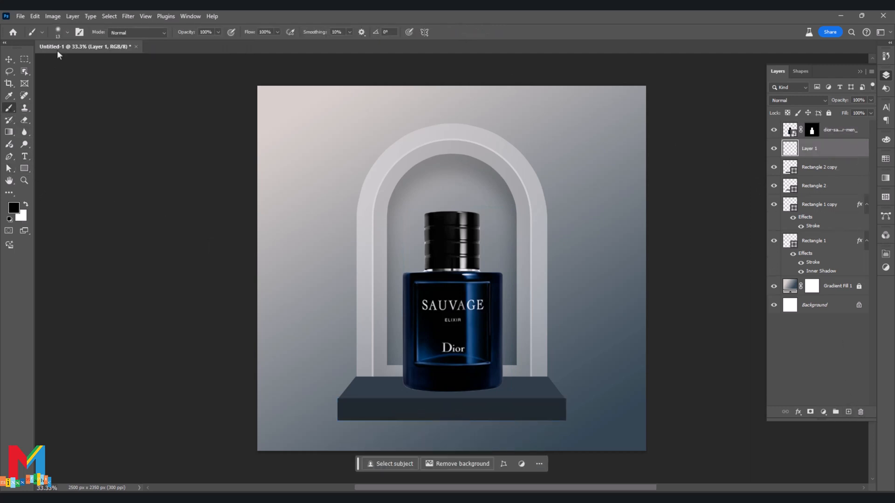
left_click(67, 33)
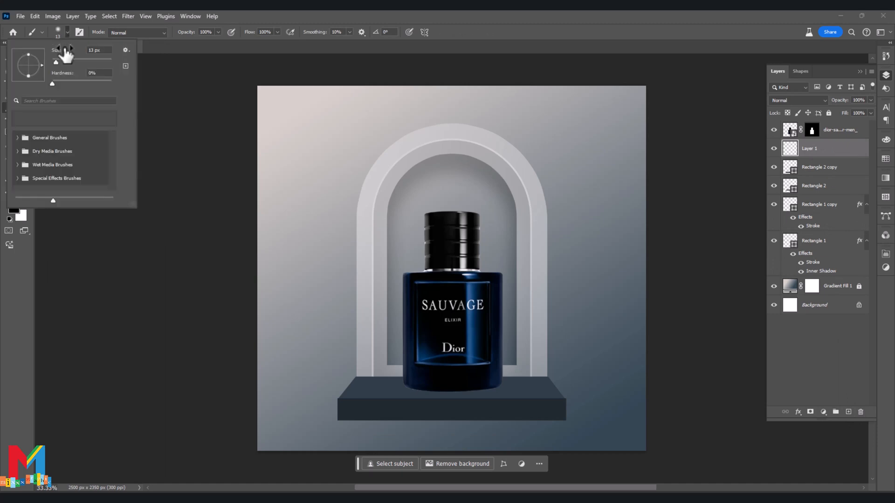
left_click_drag(29, 55, 28, 64)
left_click(3, 292)
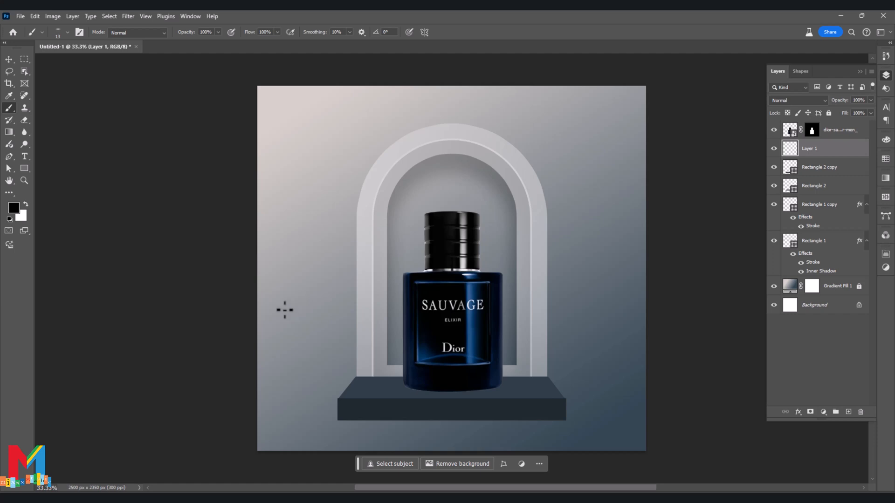
Enlarge the flattened brush to 1100 px and paint a soft black shadow on the base beneath the bottle.
key("bracketright")
key("bracketright")
key("bracketright")
key("bracketright")
key("bracketright")
key("bracketright")
key("bracketright")
key("bracketright")
key("bracketright")
key("bracketright")
key("bracketright")
key("bracketright")
key("bracketright")
key("bracketright")
key("bracketright")
key("bracketright")
key("bracketright")
key("bracketright")
key("bracketright")
key("bracketright")
key("bracketright")
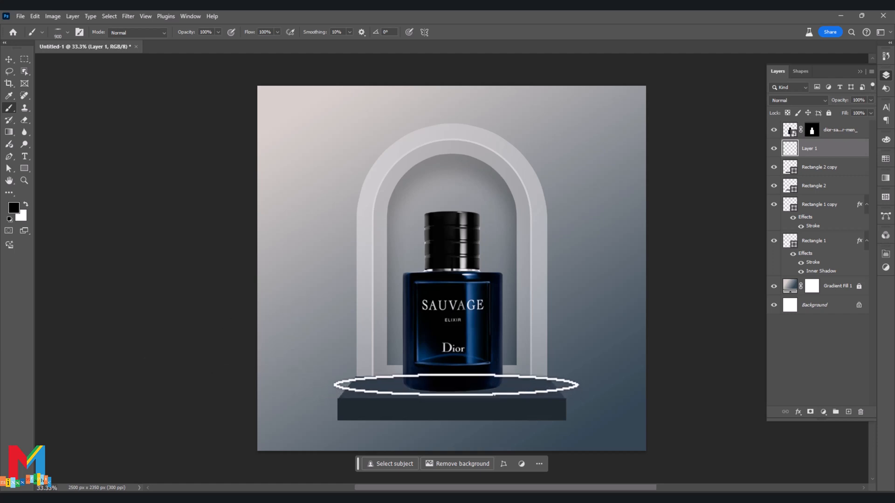
key("bracketright")
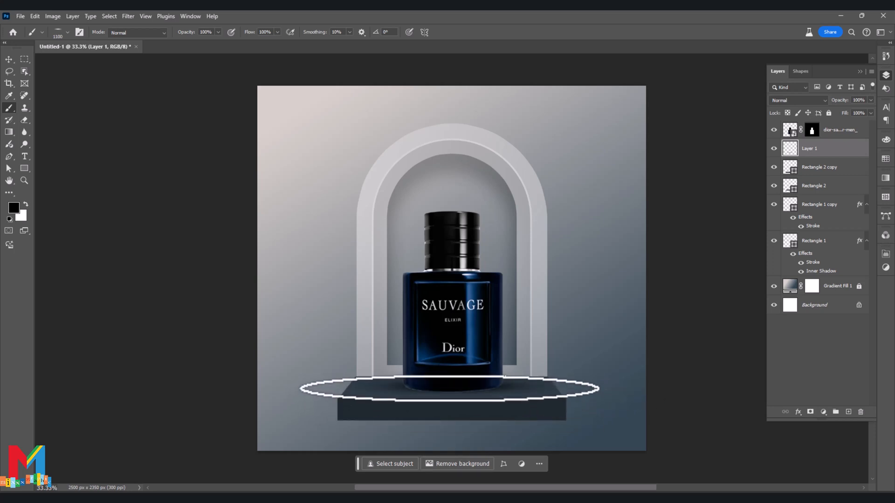
Make the brush tip slightly rounder and smaller, and deepen the black contact shadow around the bottle's foot.
left_click(56, 36)
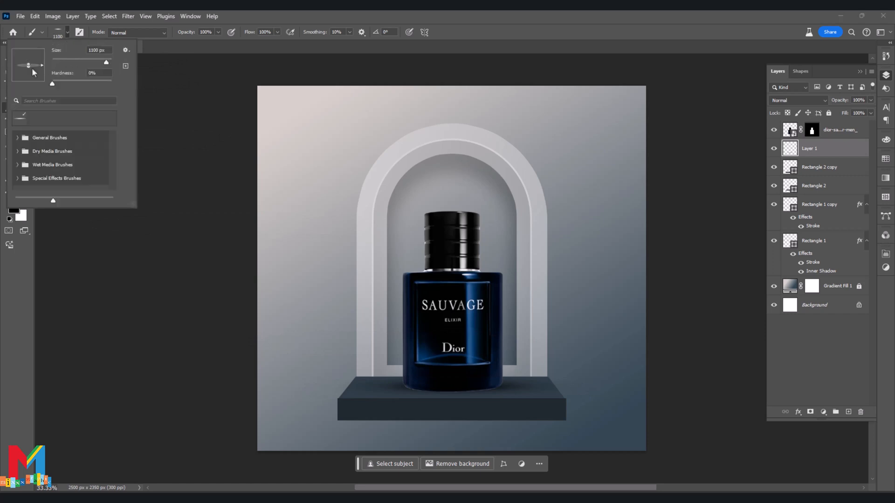
left_click_drag(42, 65, 41, 66)
left_click(16, 286)
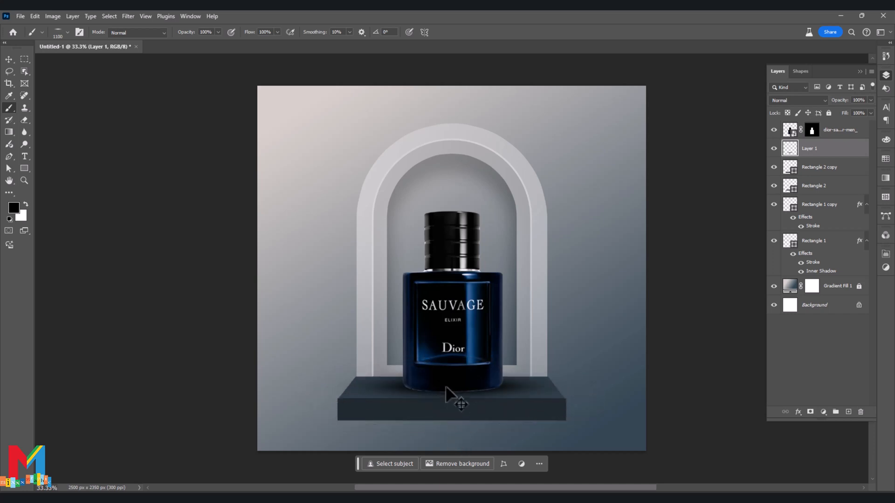
key("[")
key("[")
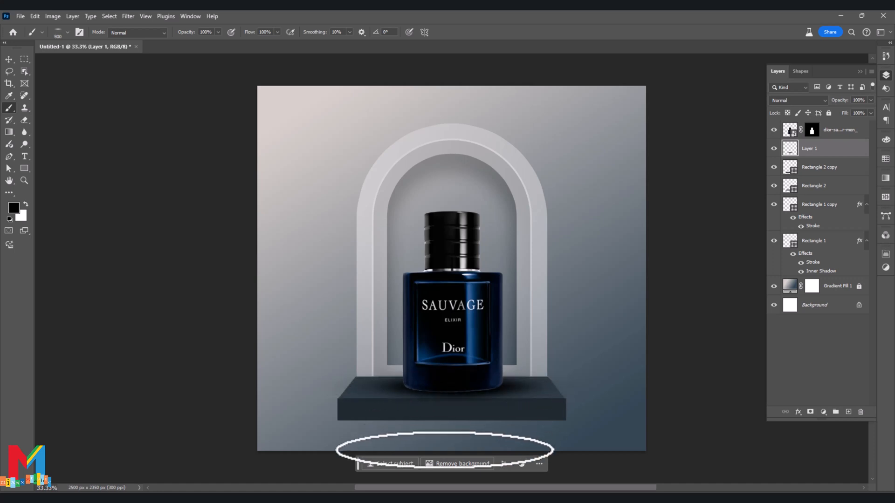
Add a new empty layer directly above the layer of the base's front face.
left_click(9, 59)
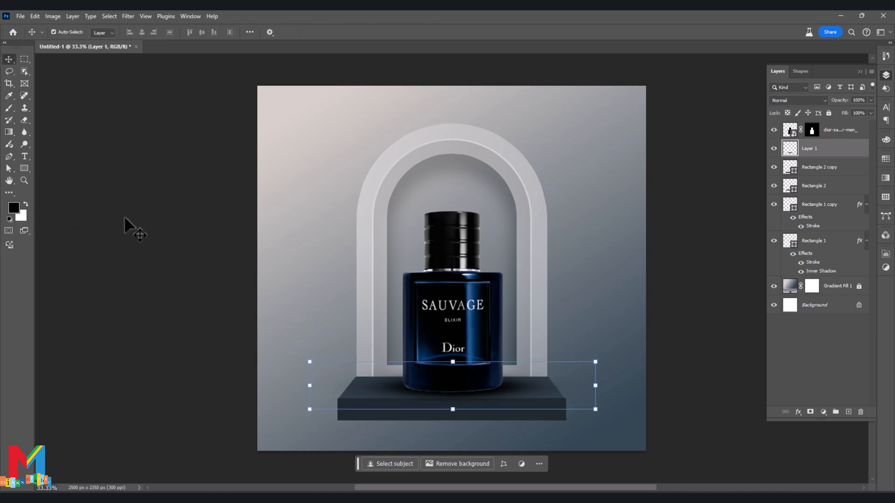
scroll(154, 270, "down", 2)
left_click(181, 324)
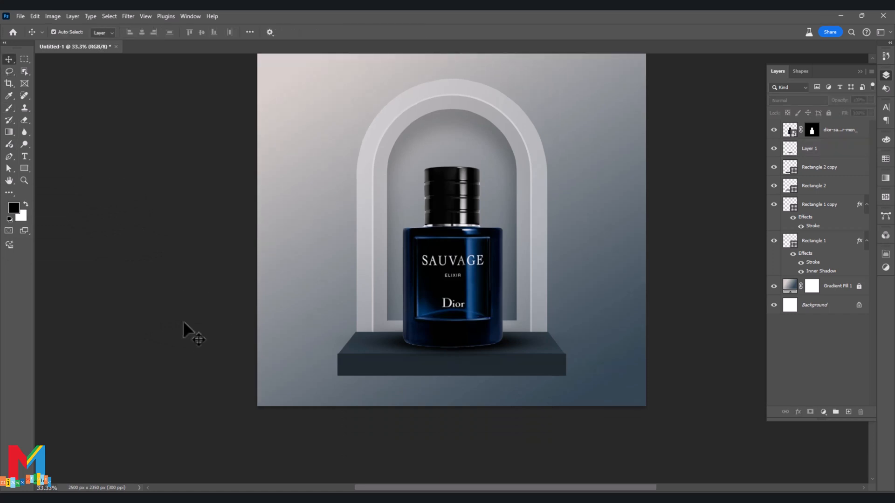
left_click(452, 361)
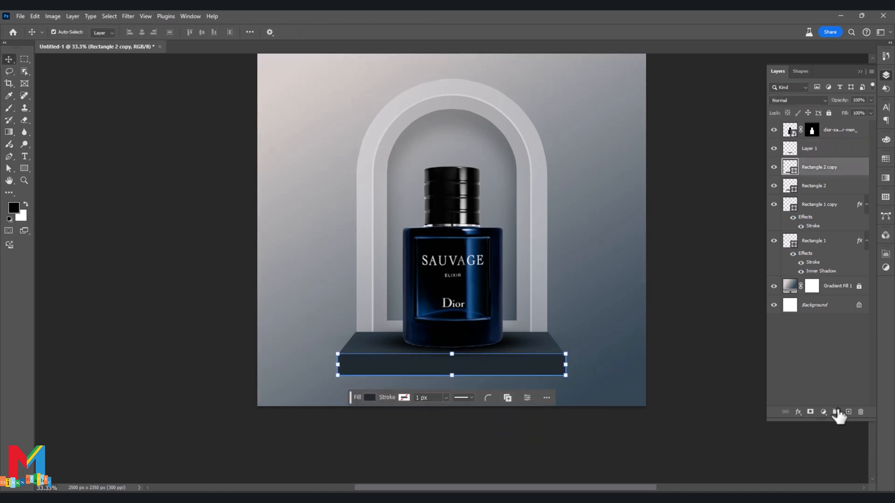
left_click(848, 411)
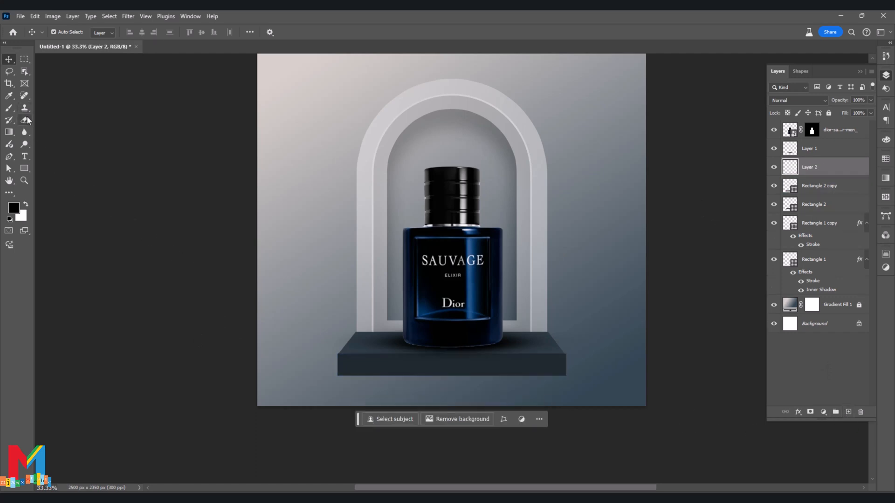
Draw a closed triangular path with the Pen tool beneath the right half of the base and convert it to a selection.
left_click(9, 156)
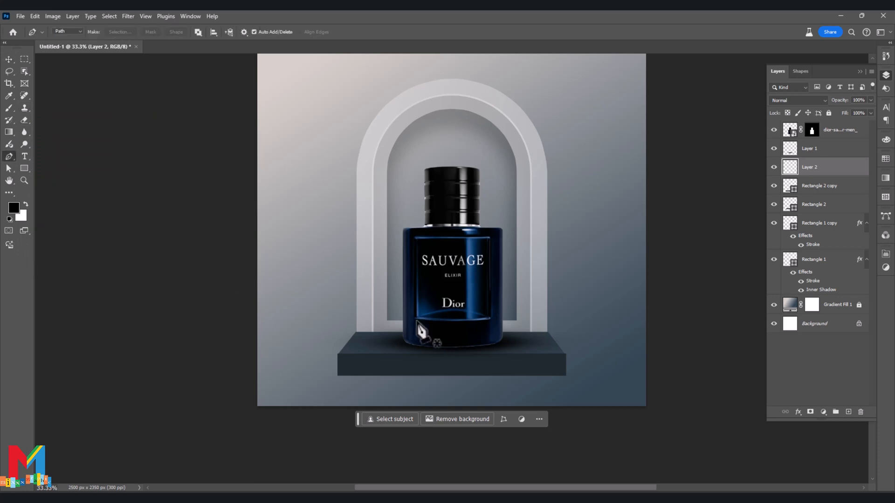
left_click(417, 370)
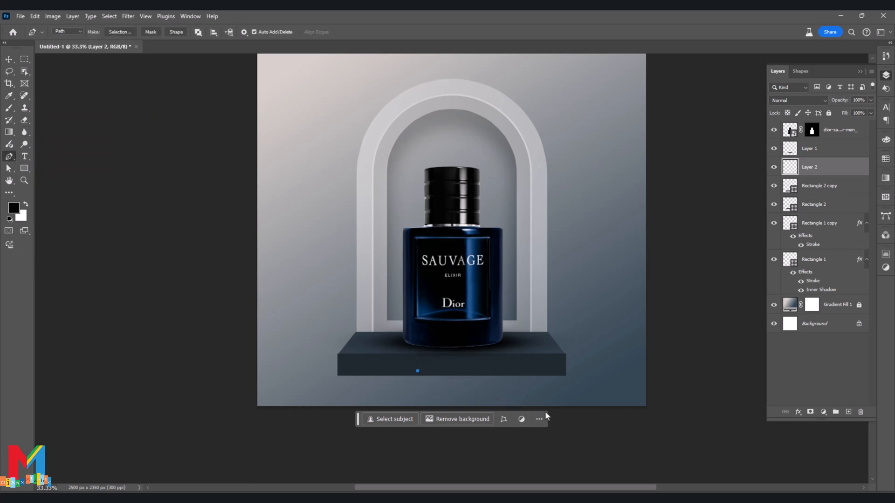
left_click(563, 413)
left_click(417, 371)
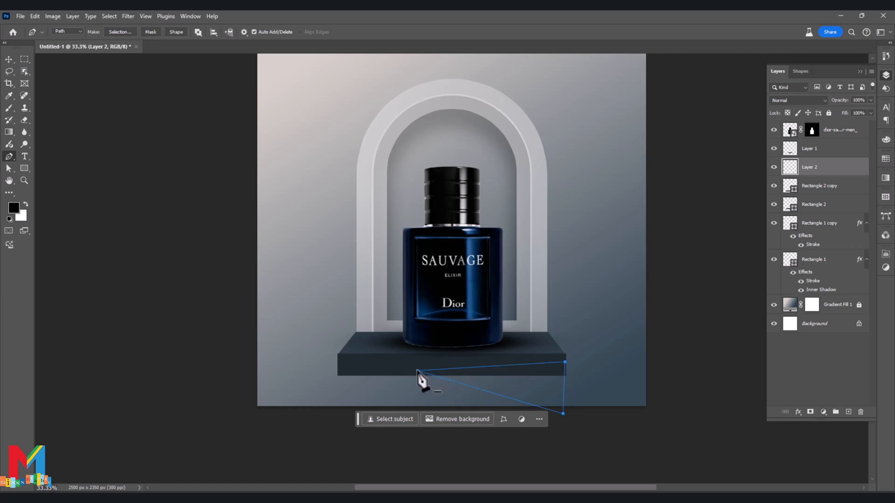
right_click(446, 371)
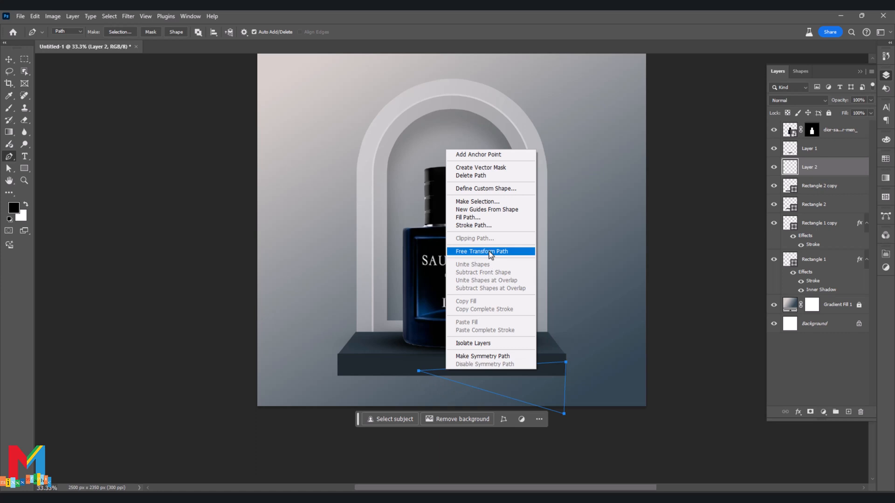
left_click(490, 203)
left_click(494, 142)
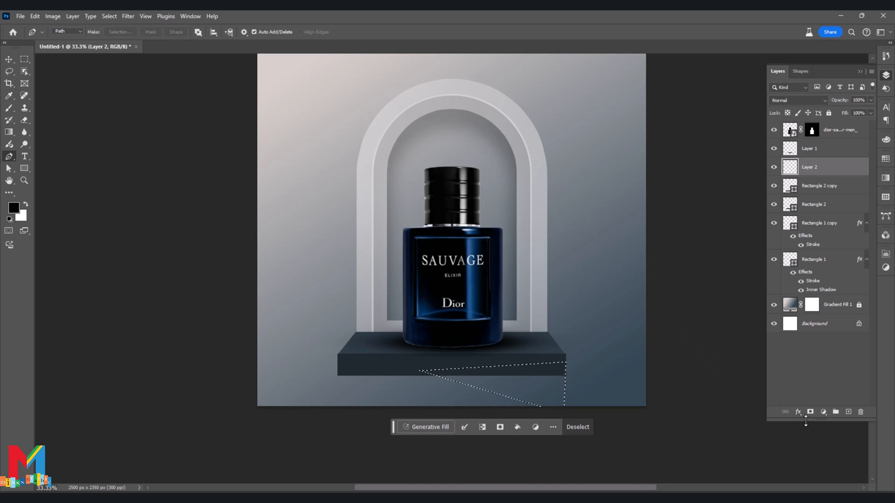
Fill the triangular selection with a black (000000) solid color layer and place it beneath both base rectangle layers.
left_click(823, 411)
left_click(838, 250)
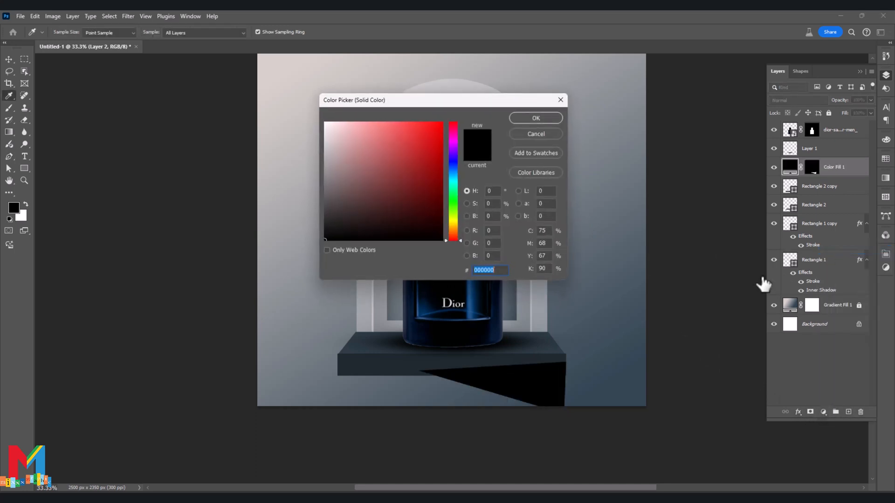
left_click(530, 120)
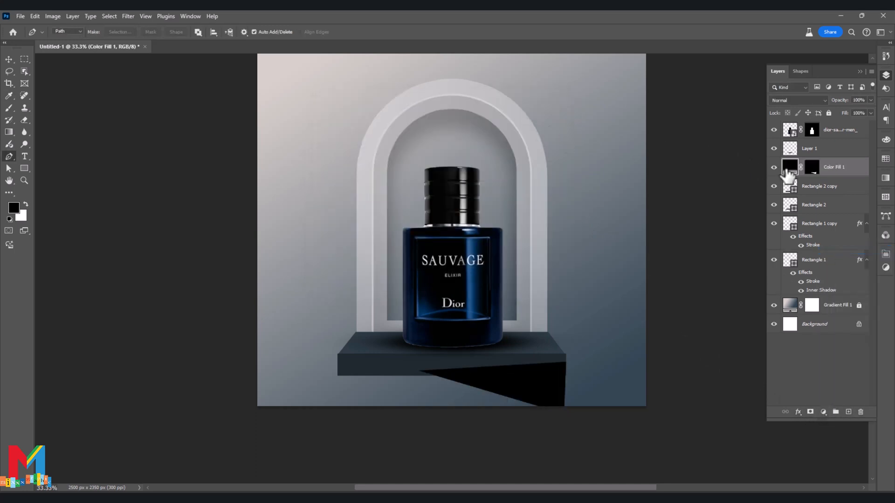
left_click_drag(789, 168, 789, 207)
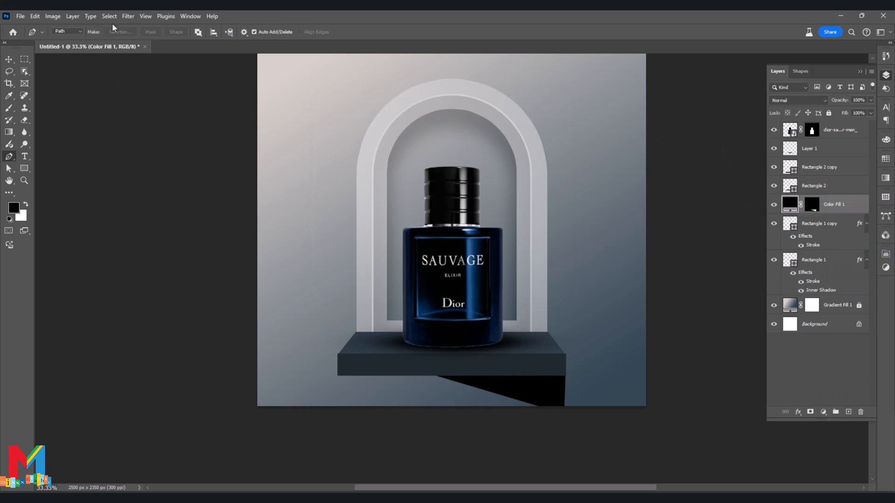
Convert the black shadow fill to a smart object and soften it with a Gaussian Blur of about 48 pixels.
left_click(128, 16)
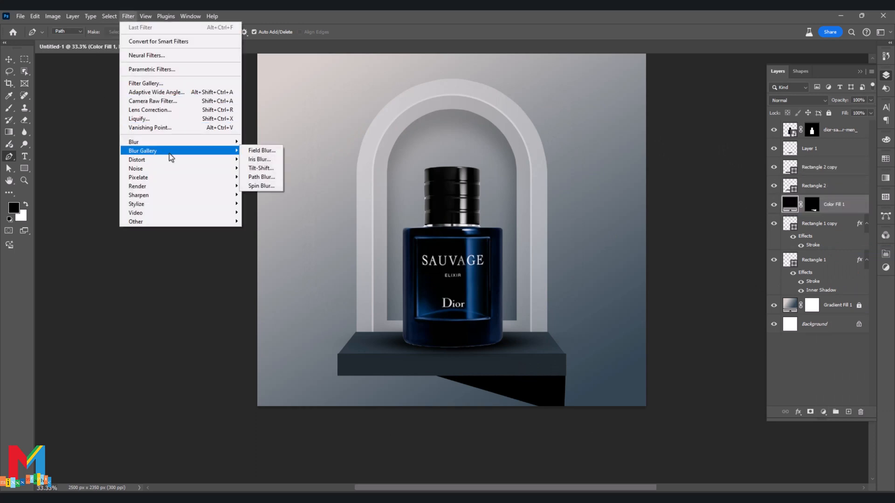
mouse_move(170, 142)
left_click(275, 180)
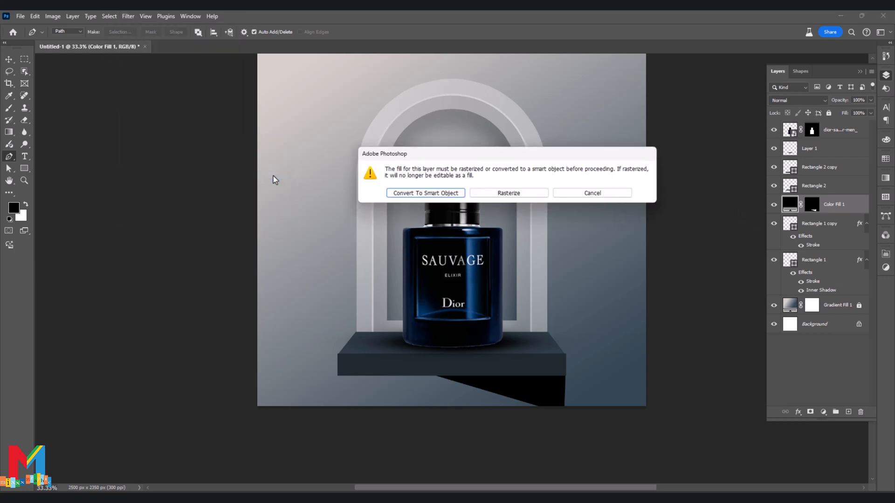
left_click(421, 193)
left_click_drag(391, 252, 422, 255)
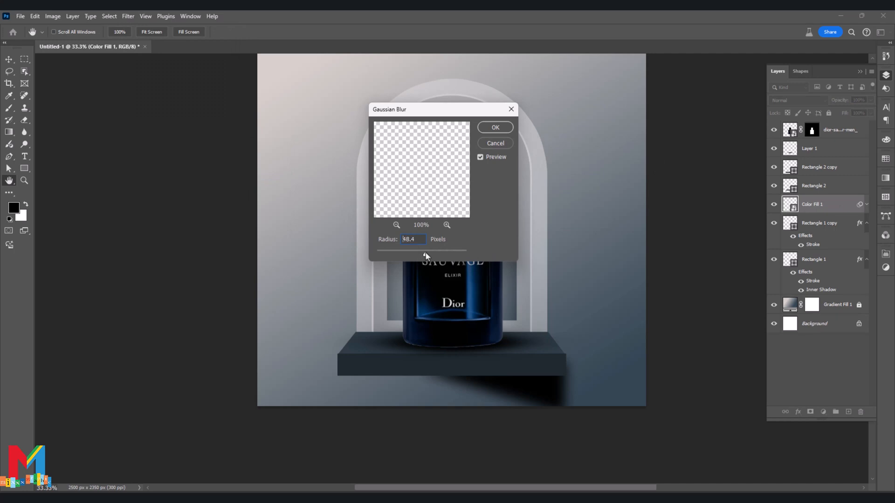
left_click_drag(425, 251, 423, 258)
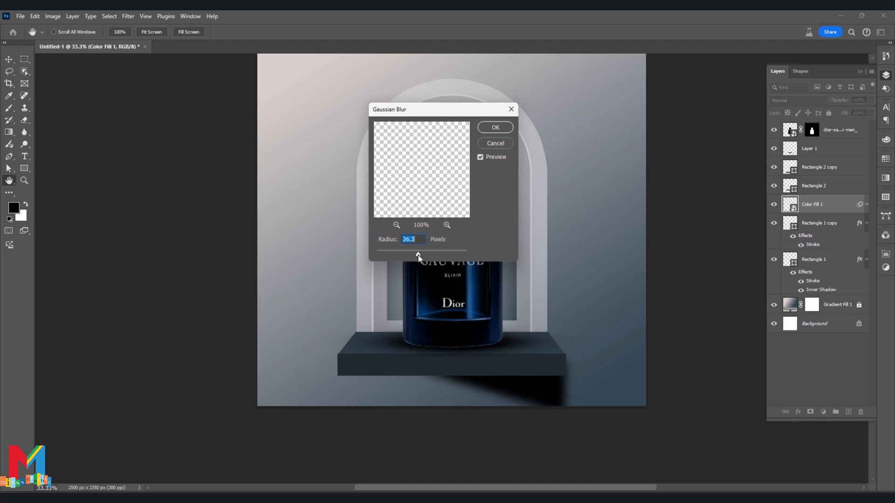
left_click(494, 129)
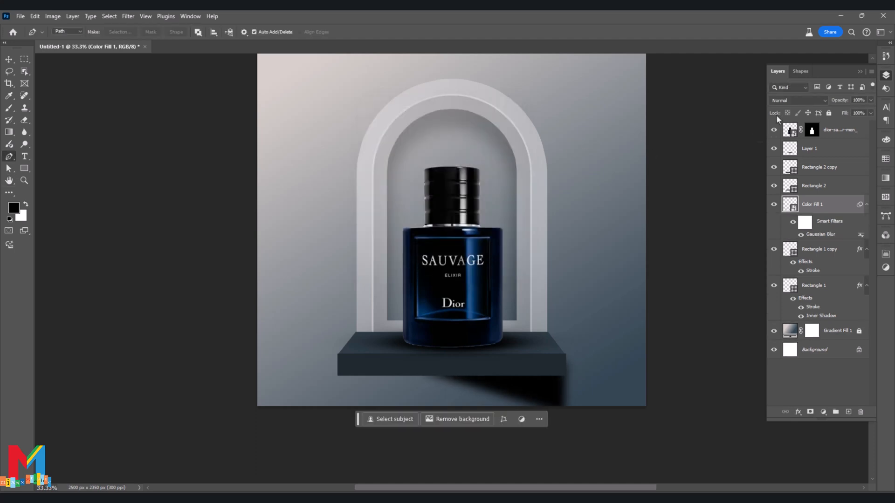
Lower the blurred shadow's opacity to 34% and nudge it slightly left and up to X 1504.50 px, Y 2222.50 px.
left_click(871, 100)
left_click_drag(861, 110, 851, 111)
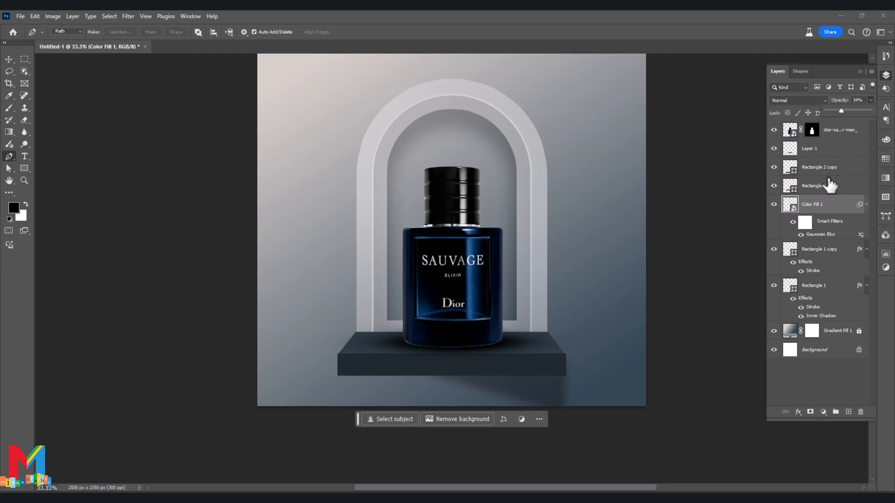
key("ctrl+t")
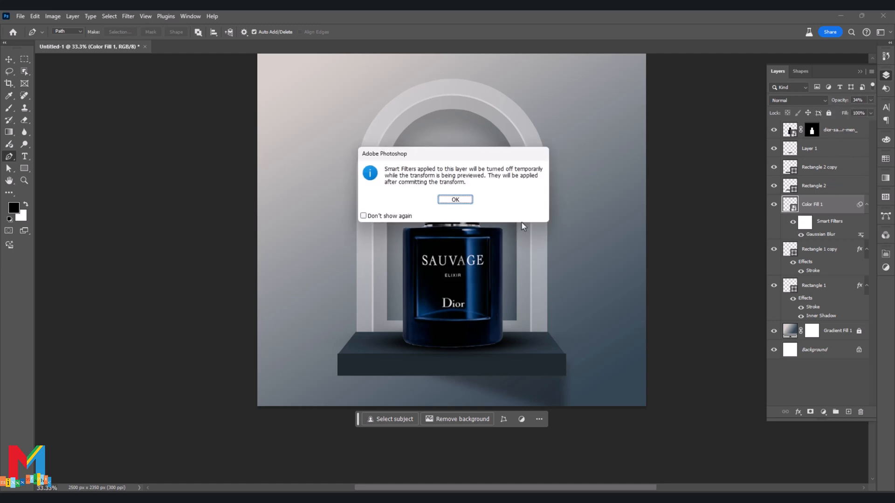
left_click(459, 201)
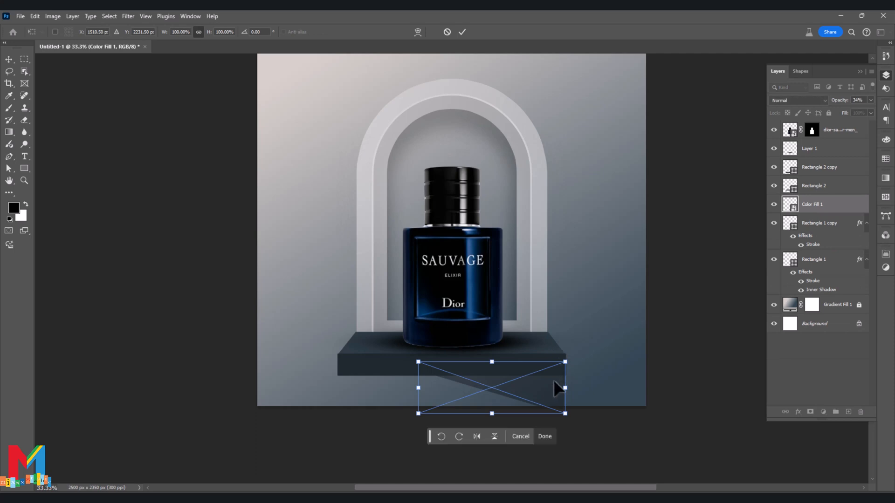
key("Left")
key("Left")
key("Left")
key("Left")
key("Left")
key("Left")
key("Up")
key("Up")
key("Up")
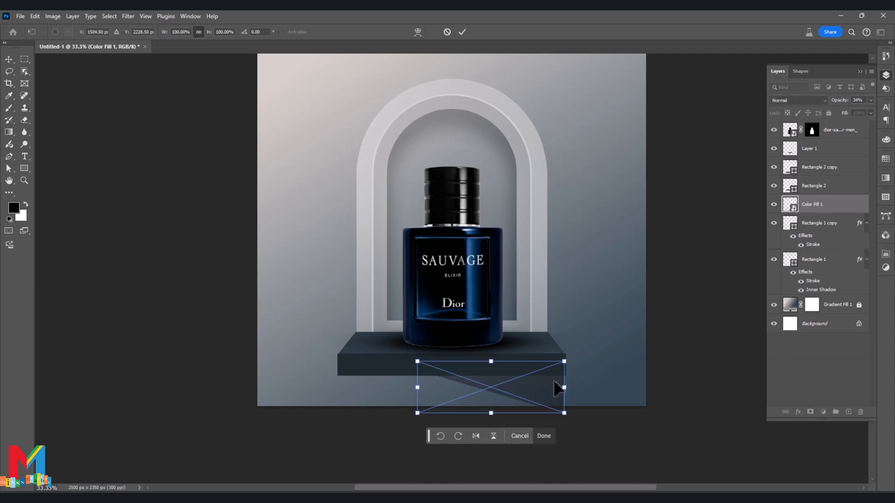
key("Up")
key("Up")
key("Up")
key("Up")
key("Up")
key("Up")
left_click(462, 31)
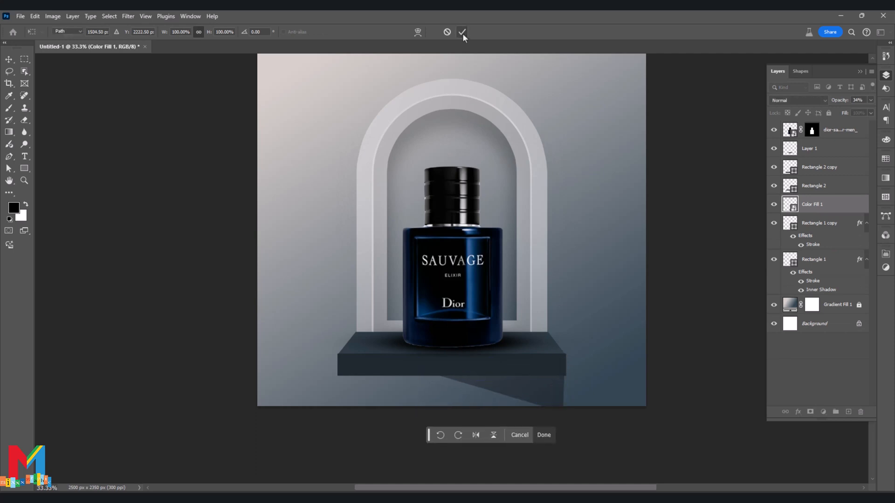
Place the "ef light" image as an embedded layer just above the gradient fill and scale it to 60% to span the canvas width.
key("p")
left_click(834, 332)
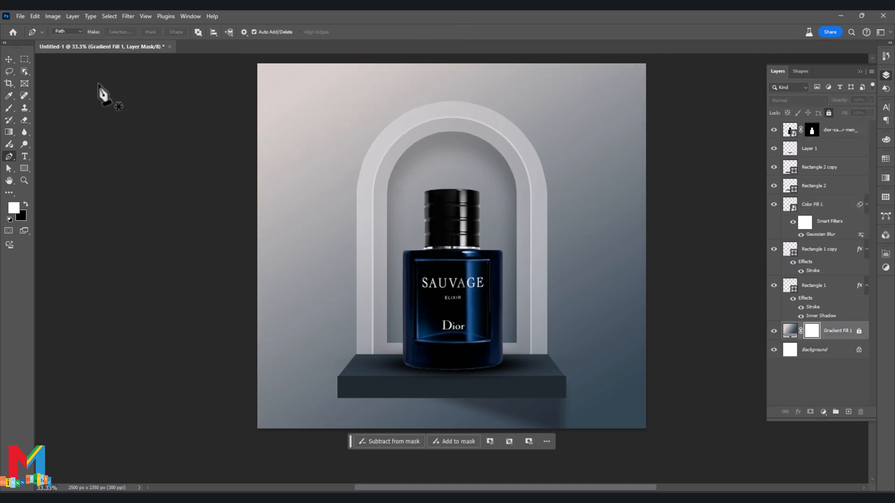
left_click(20, 17)
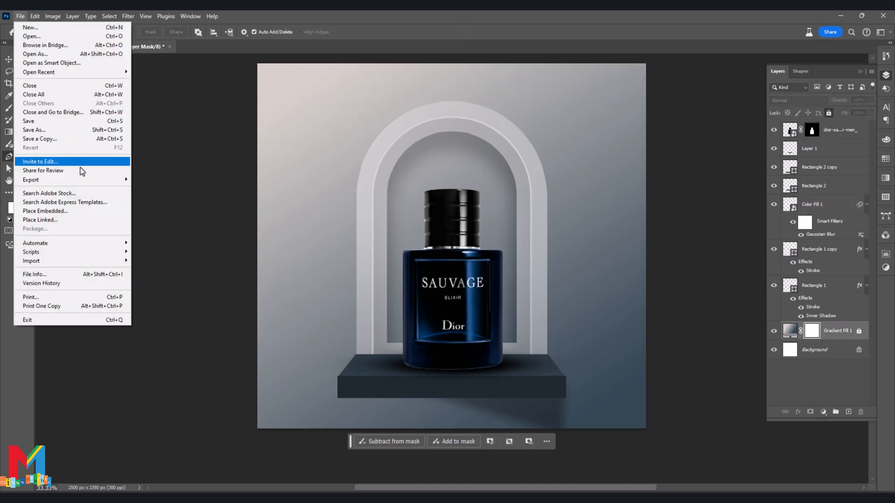
left_click(73, 209)
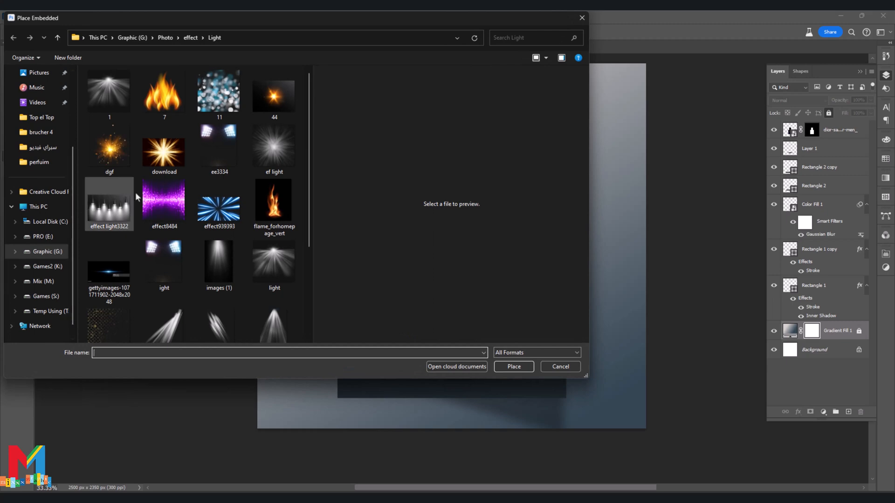
double_click(280, 161)
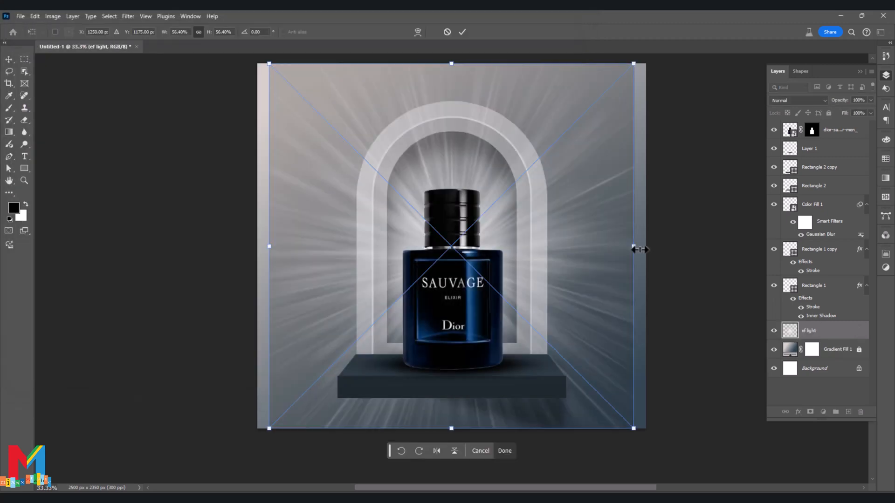
left_click_drag(638, 250, 647, 250)
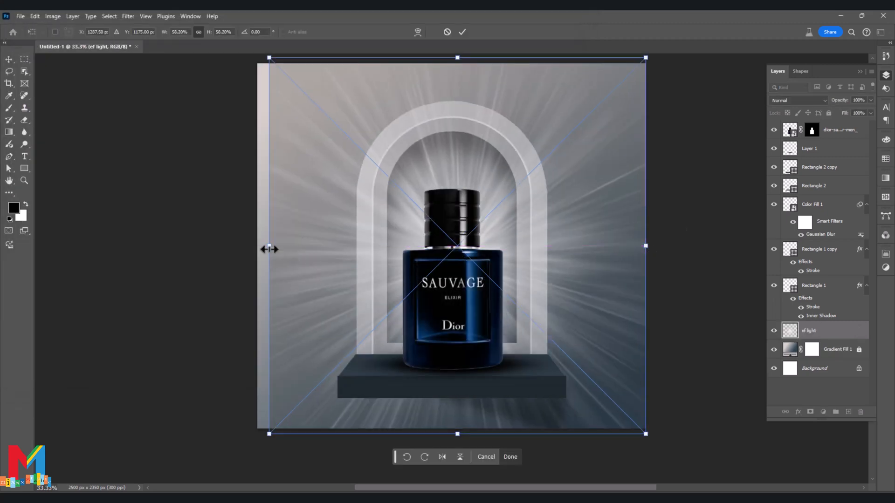
left_click_drag(269, 250, 254, 250)
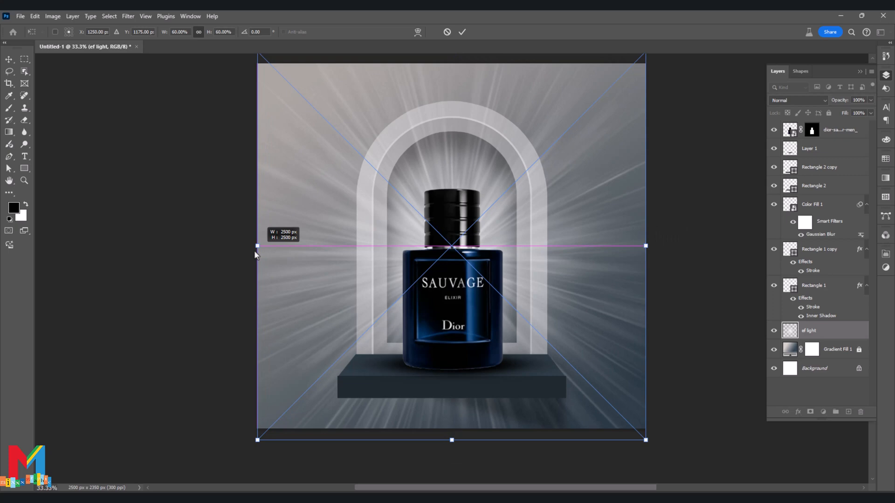
left_click(461, 32)
Set the blend mode of the light rays layer to Soft Light.
left_click(799, 99)
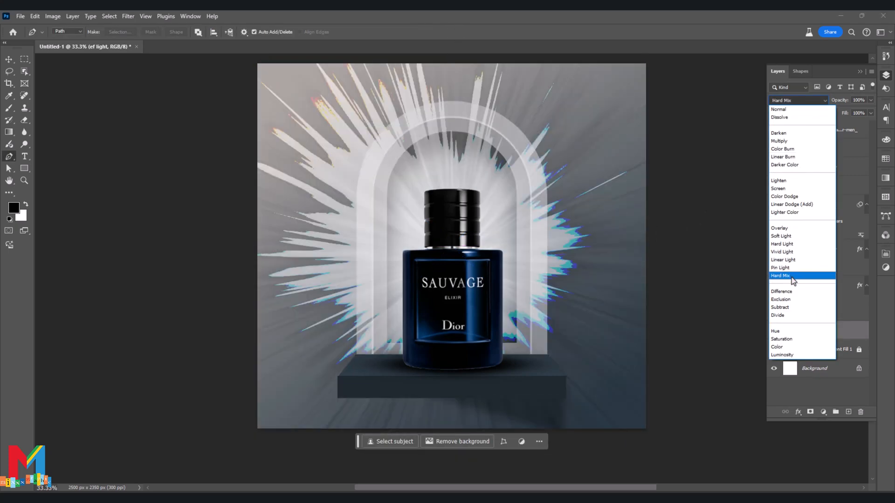
left_click(792, 236)
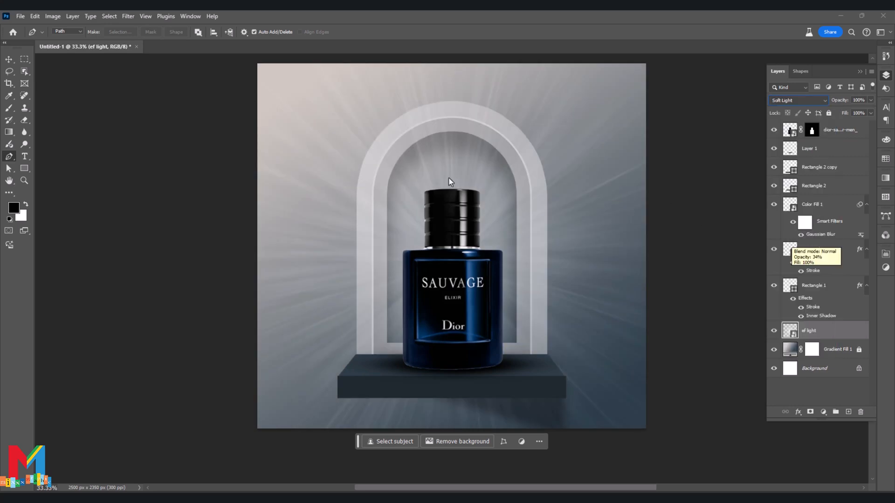
key("v")
left_click(307, 163)
left_click(75, 126)
Unlock the gradient fill layer and stamp all visible layers into a new merged layer above the bottle layer.
left_click(813, 330)
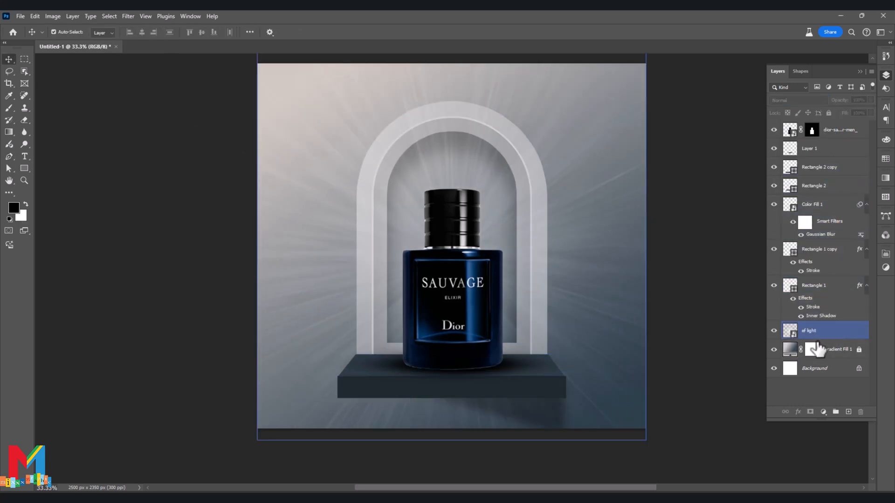
left_click(834, 349)
left_click(858, 349)
left_click(838, 148)
left_click(841, 132)
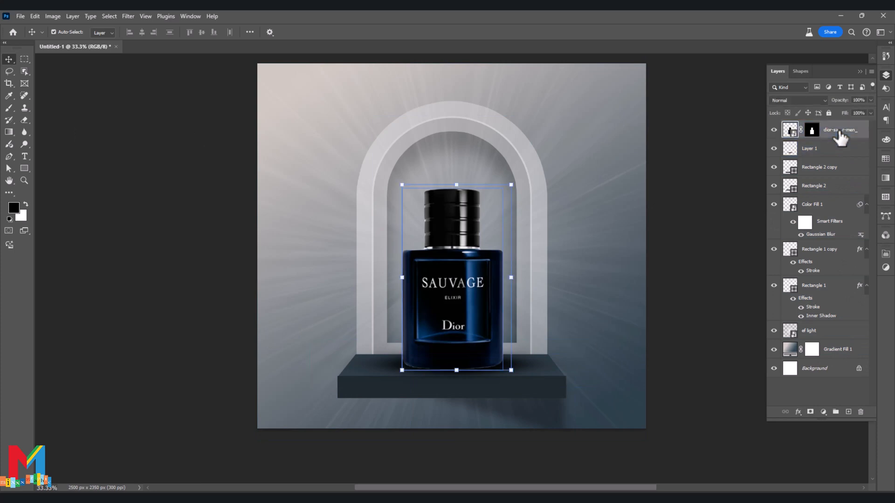
left_click(841, 354, "shift")
left_click_drag(842, 357, 844, 316)
key("ctrl+alt+shift+e")
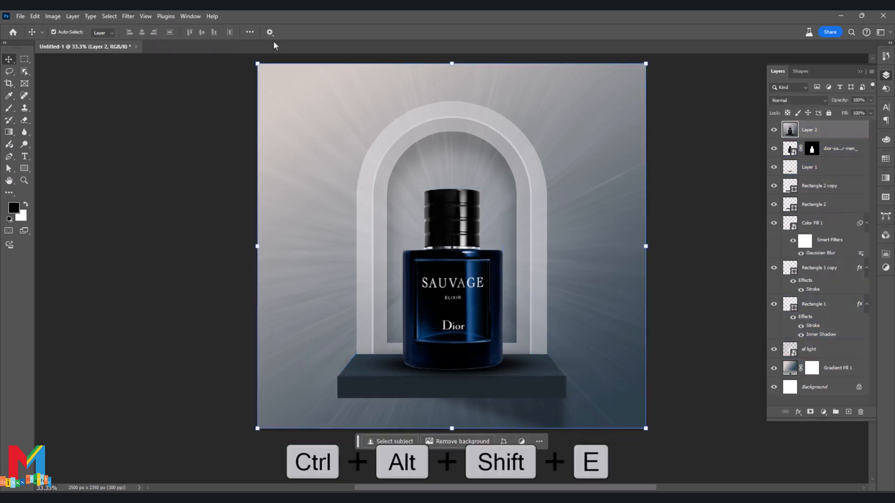
In the Camera Raw Filter, set the merged layer's exposure to +0.75, contrast +49, shadows +32 and temperature -8.
left_click(129, 17)
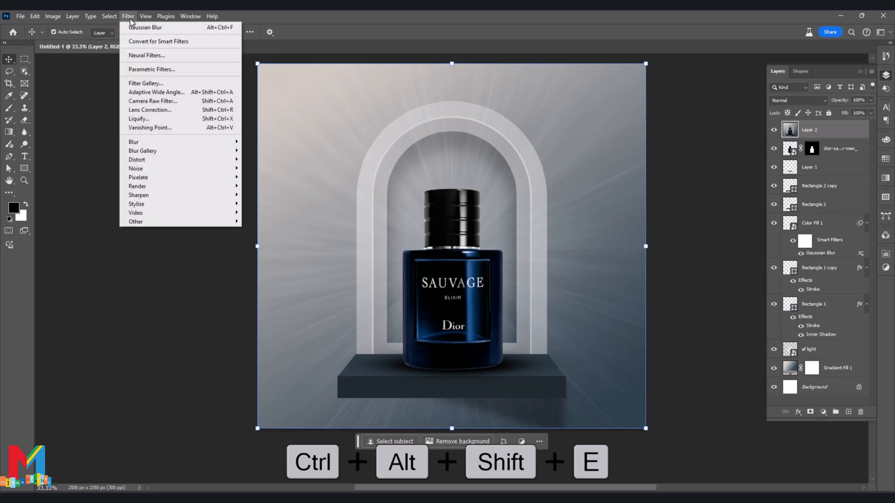
left_click(161, 101)
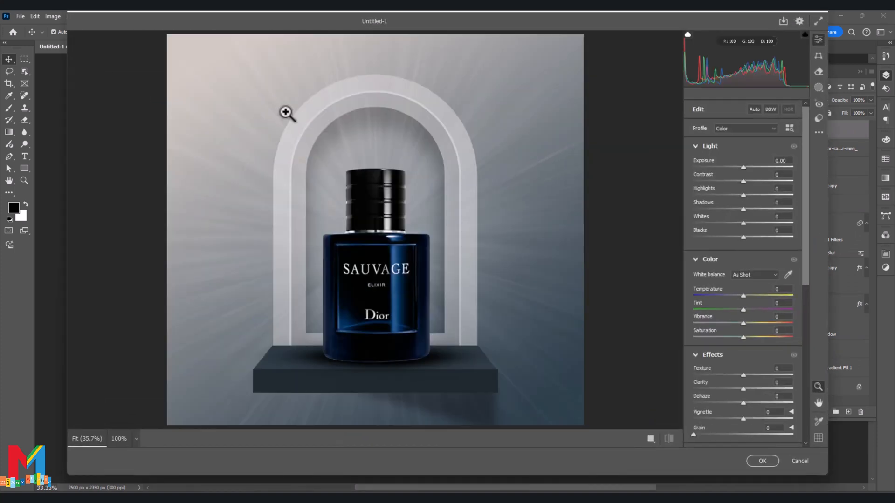
left_click_drag(743, 167, 759, 208)
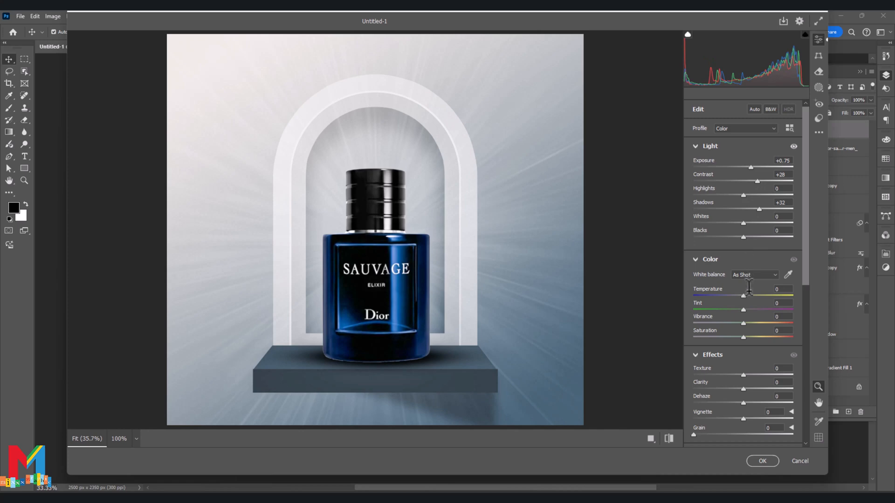
left_click_drag(744, 295, 739, 294)
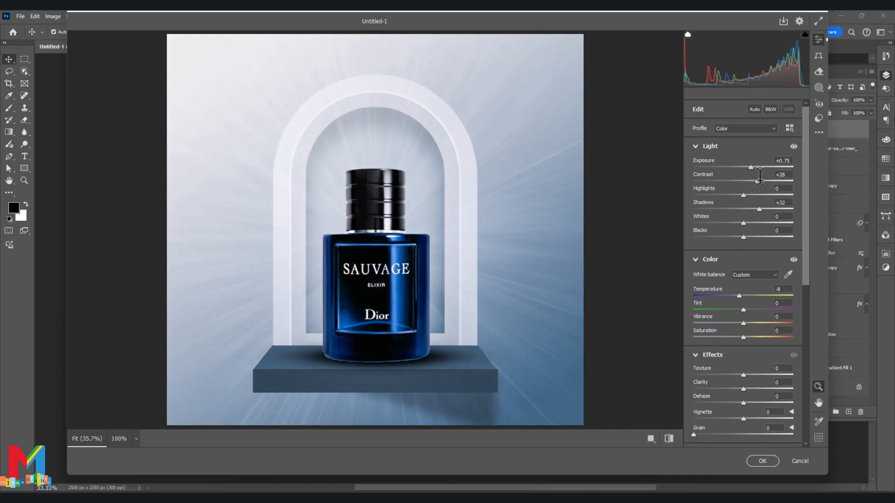
left_click_drag(759, 177, 769, 182)
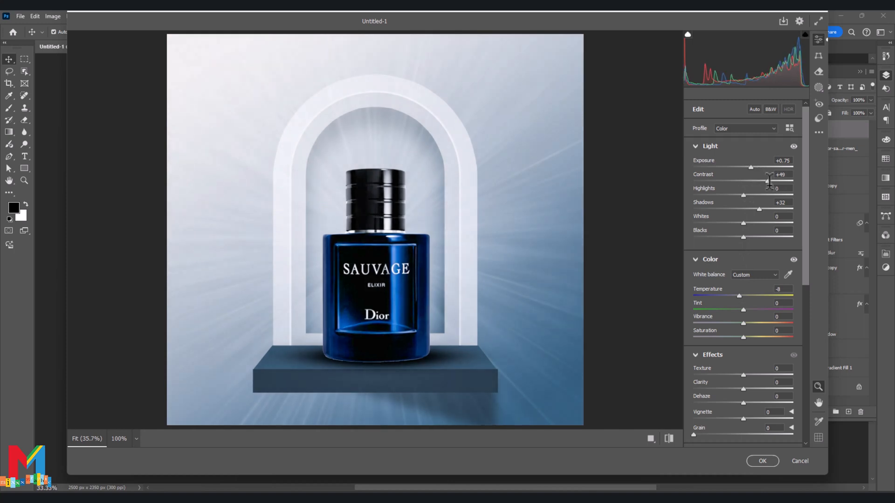
Raise texture to +44 and clarity to +26, and apply the Camera Raw adjustments to the merged layer.
left_click_drag(743, 375, 758, 387)
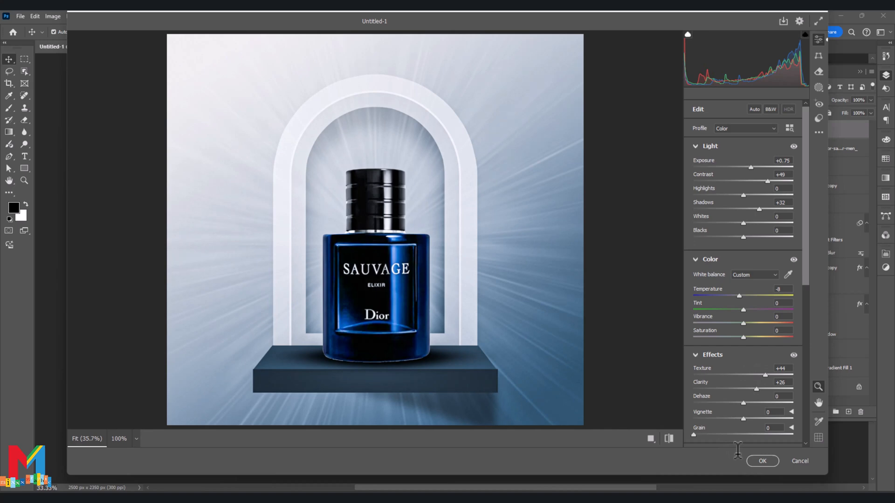
left_click(761, 461)
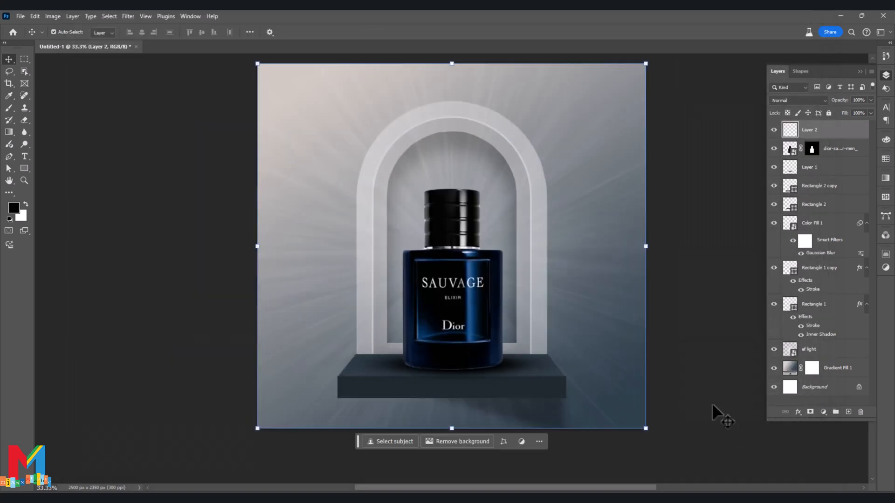
left_click(705, 328)
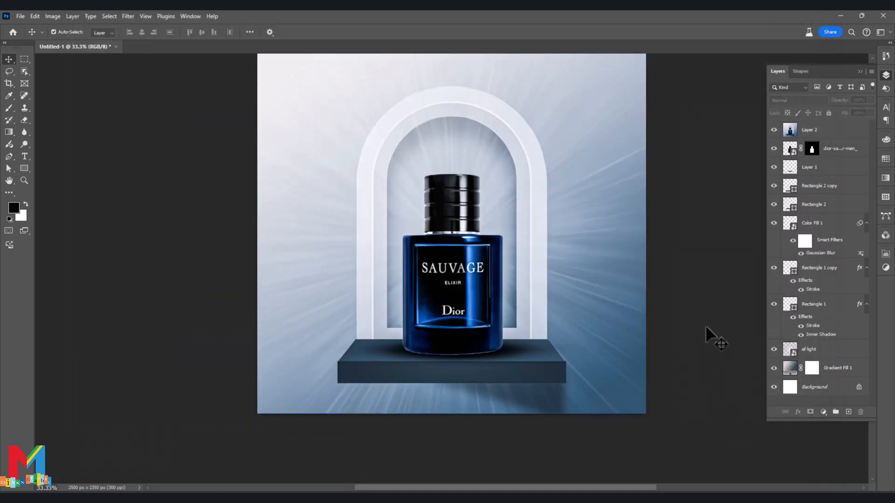